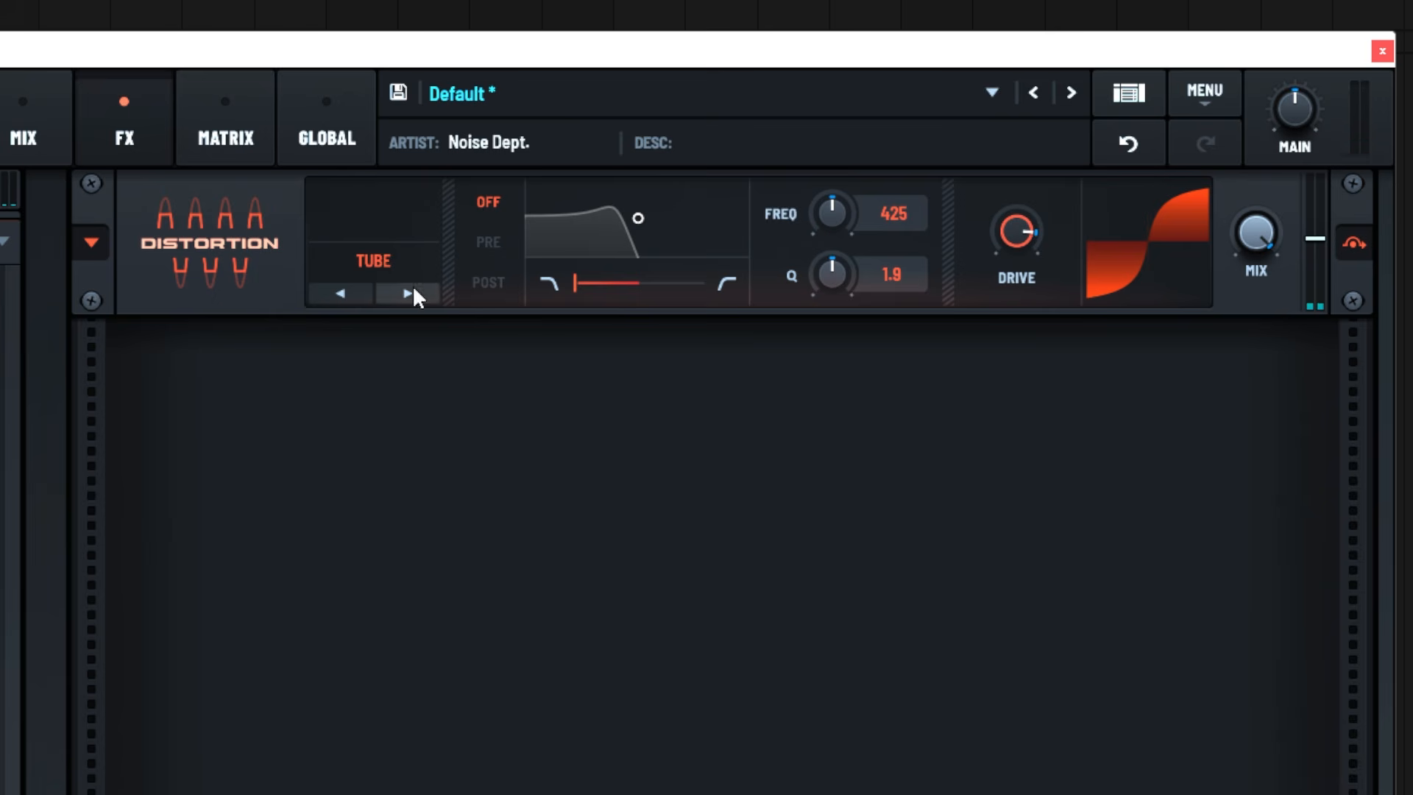
Set the three stacked distortion modules to Diode 1, Tube and SoftClip, and raise the drive of the third one
click(435, 276)
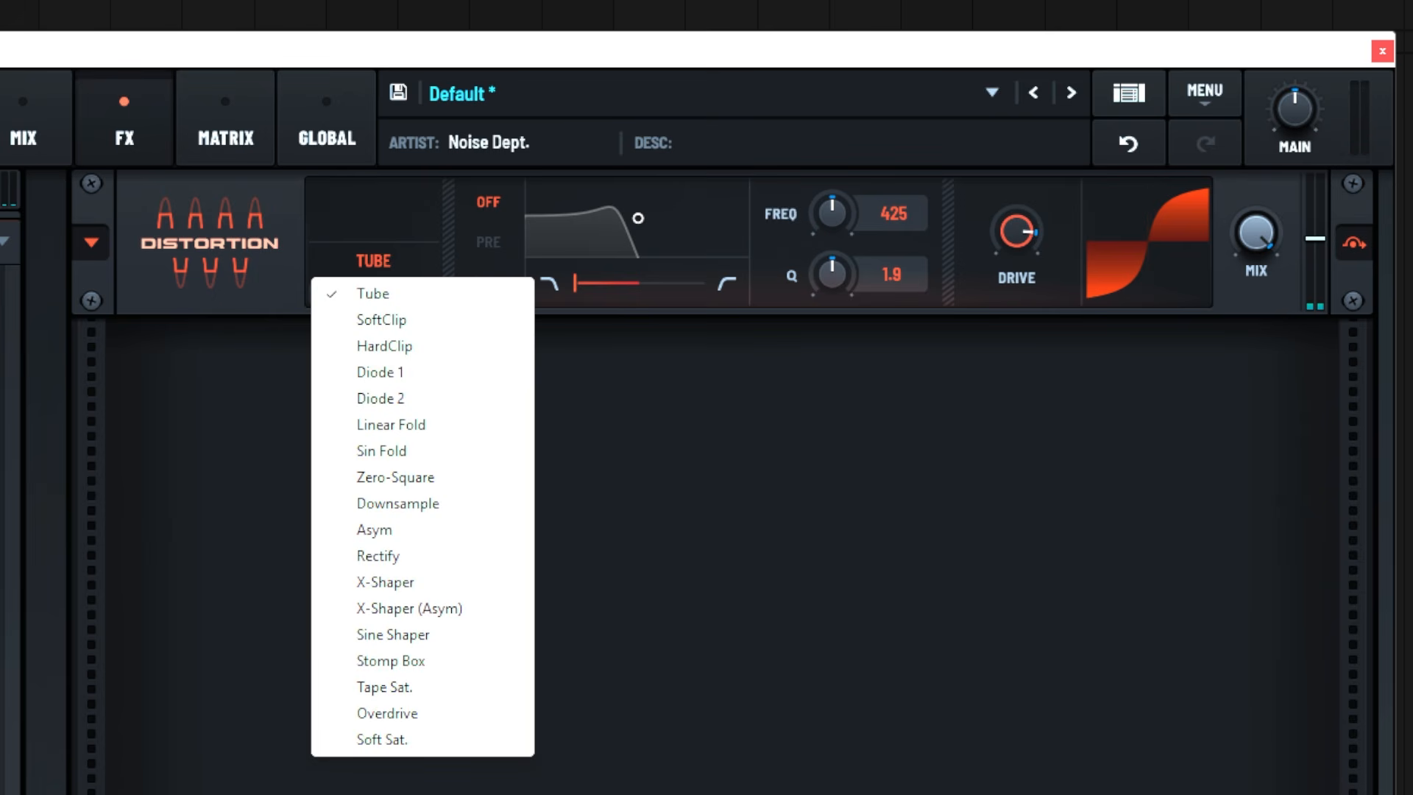
click(381, 371)
click(429, 443)
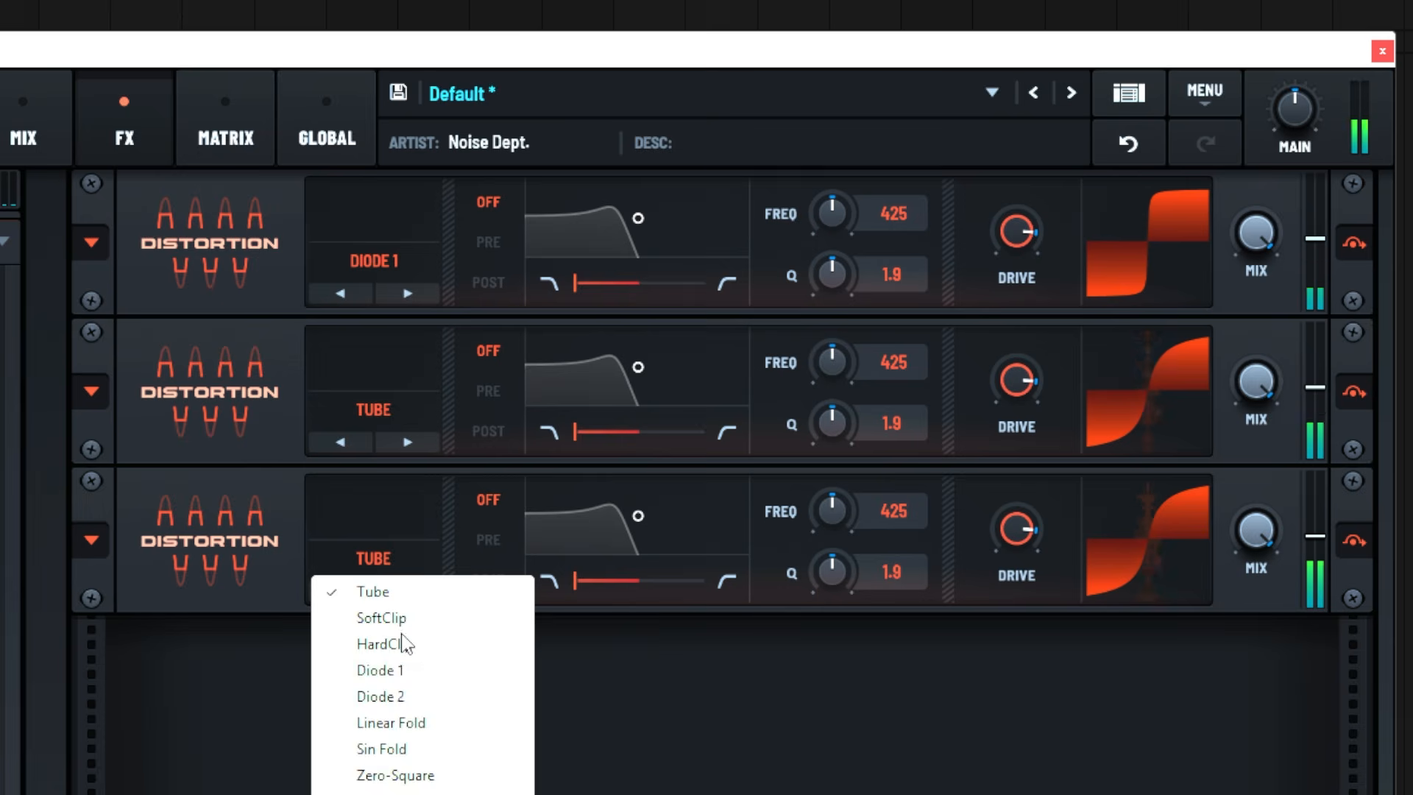
click(383, 618)
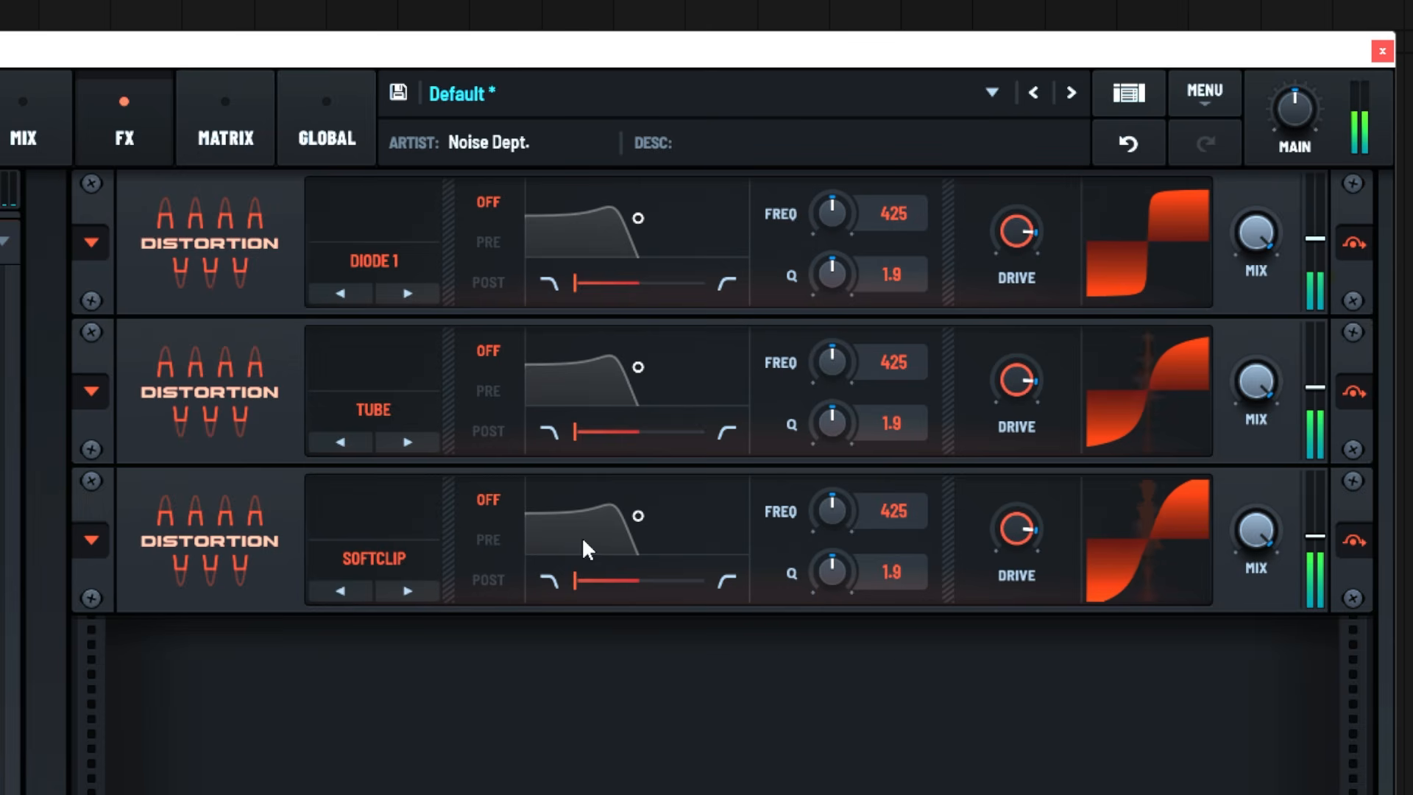
drag(1031, 542, 1038, 473)
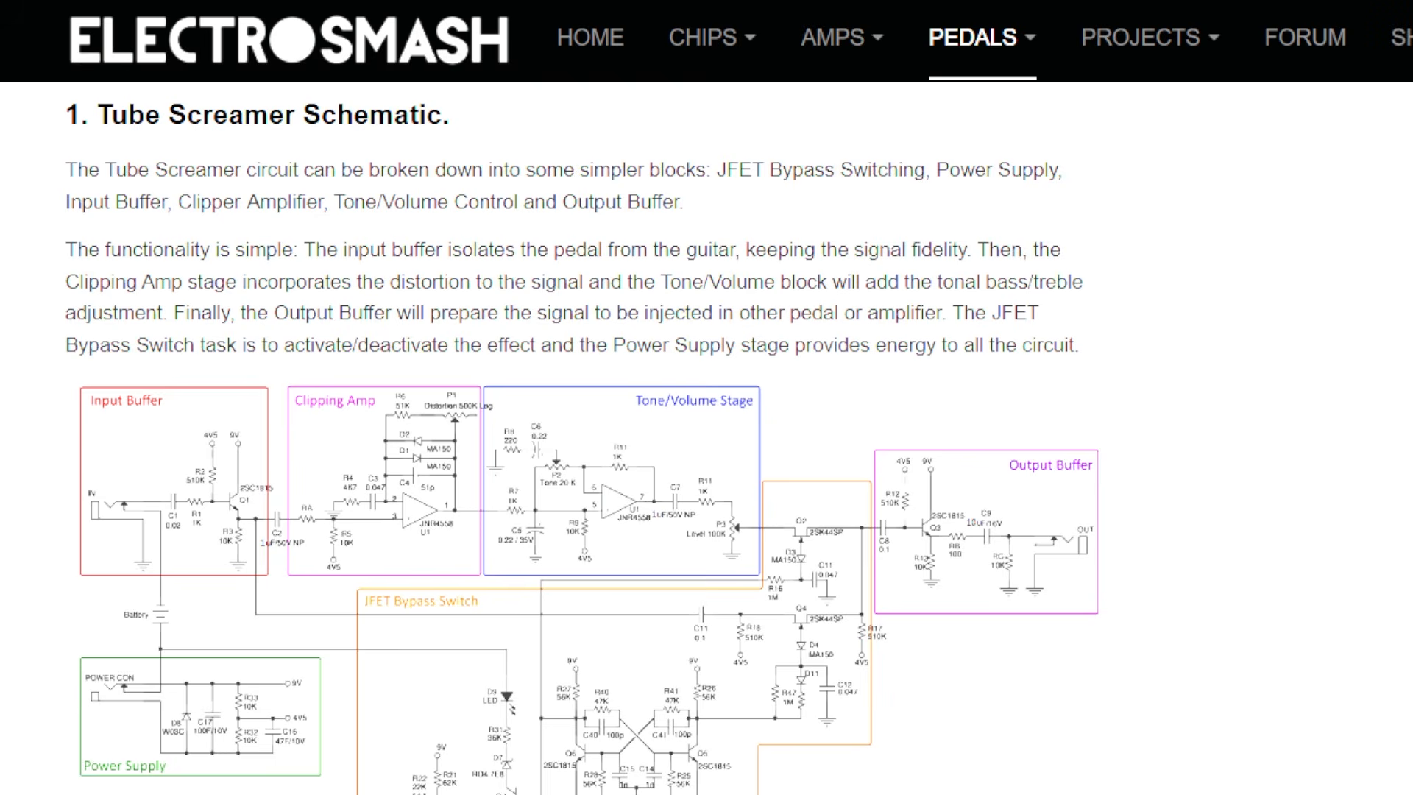
Examine the ElectroSmash Tube Screamer schematic and highlight the passage on harmonics above 720Hz in the feedback-loop high pass filter section
scroll(582, 437, down, 4)
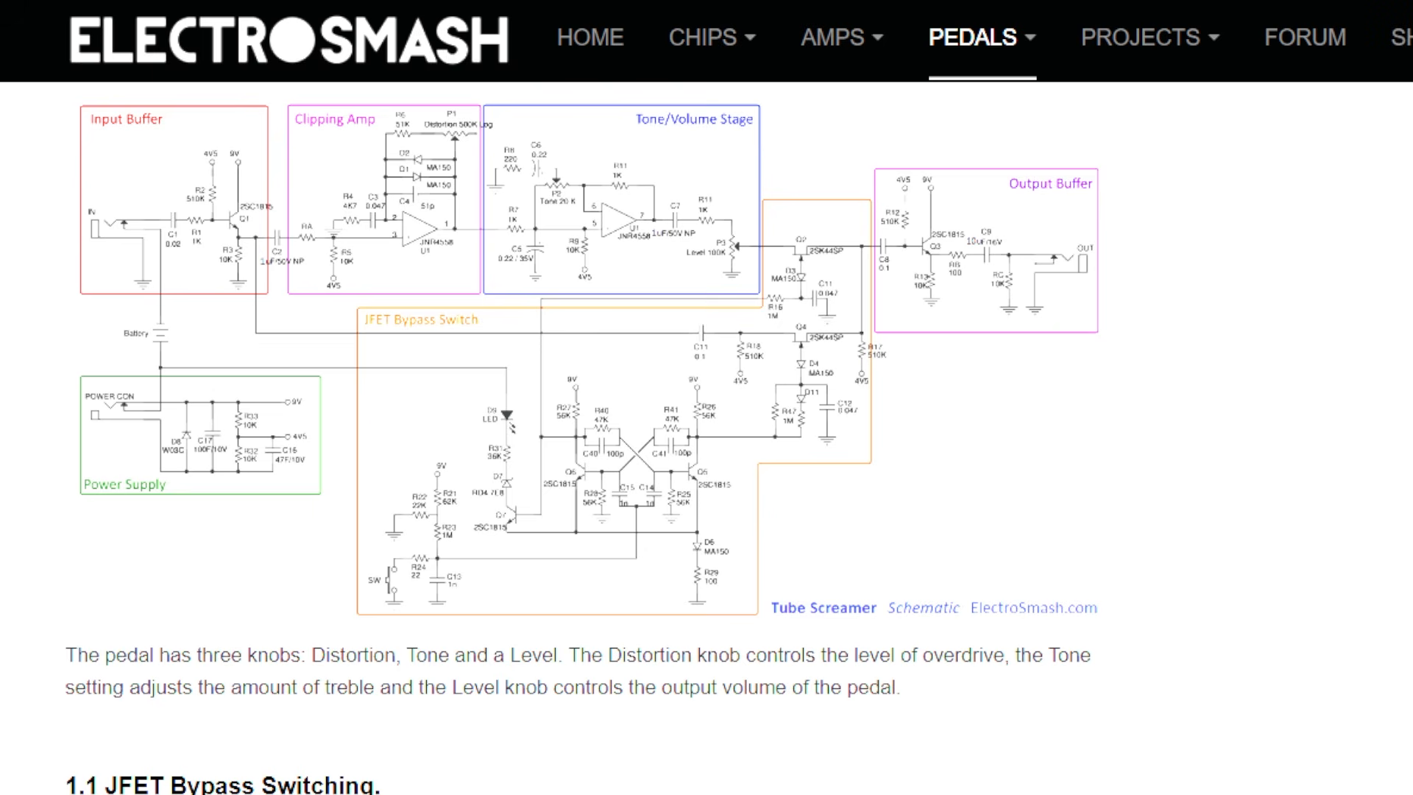
scroll(1049, 489, down, 6)
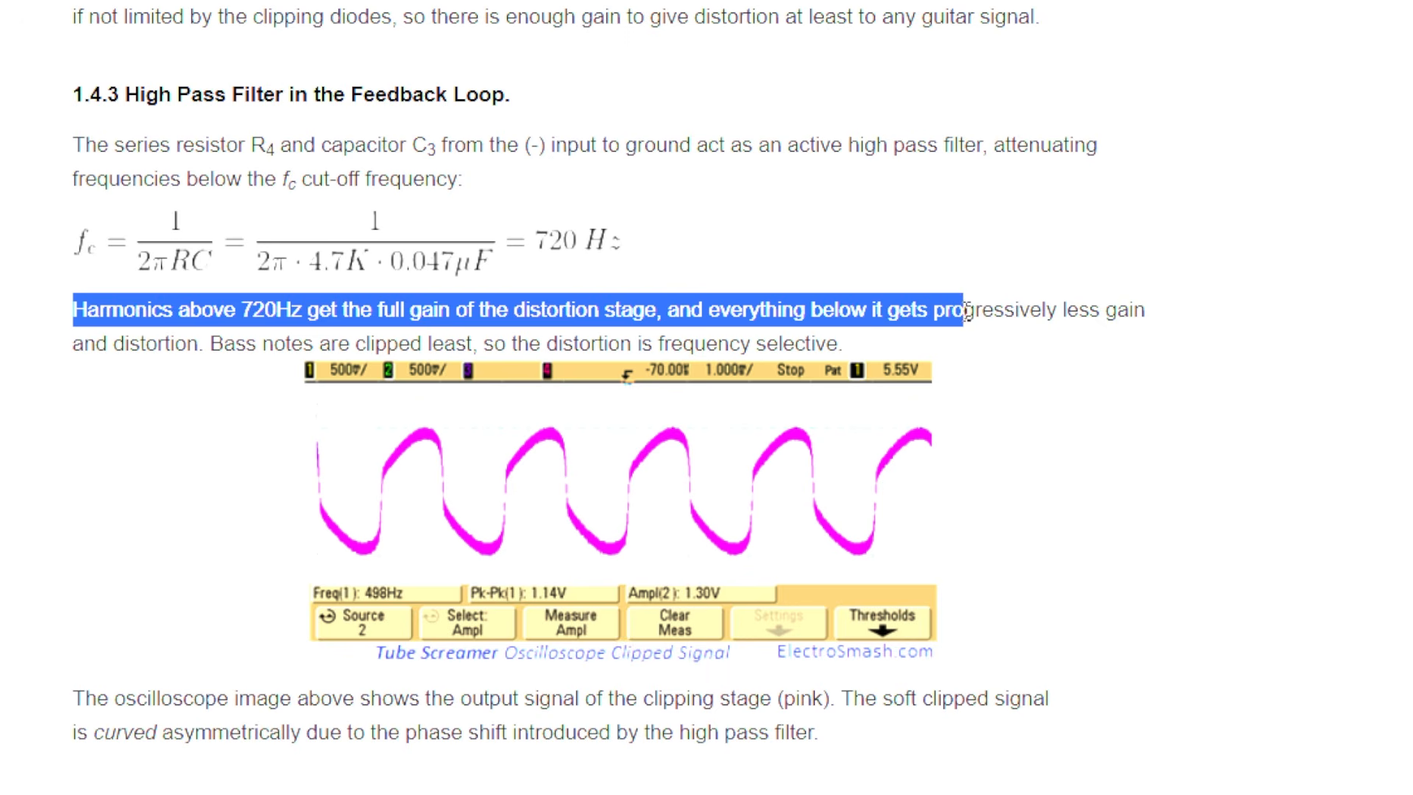
drag(76, 348, 156, 344)
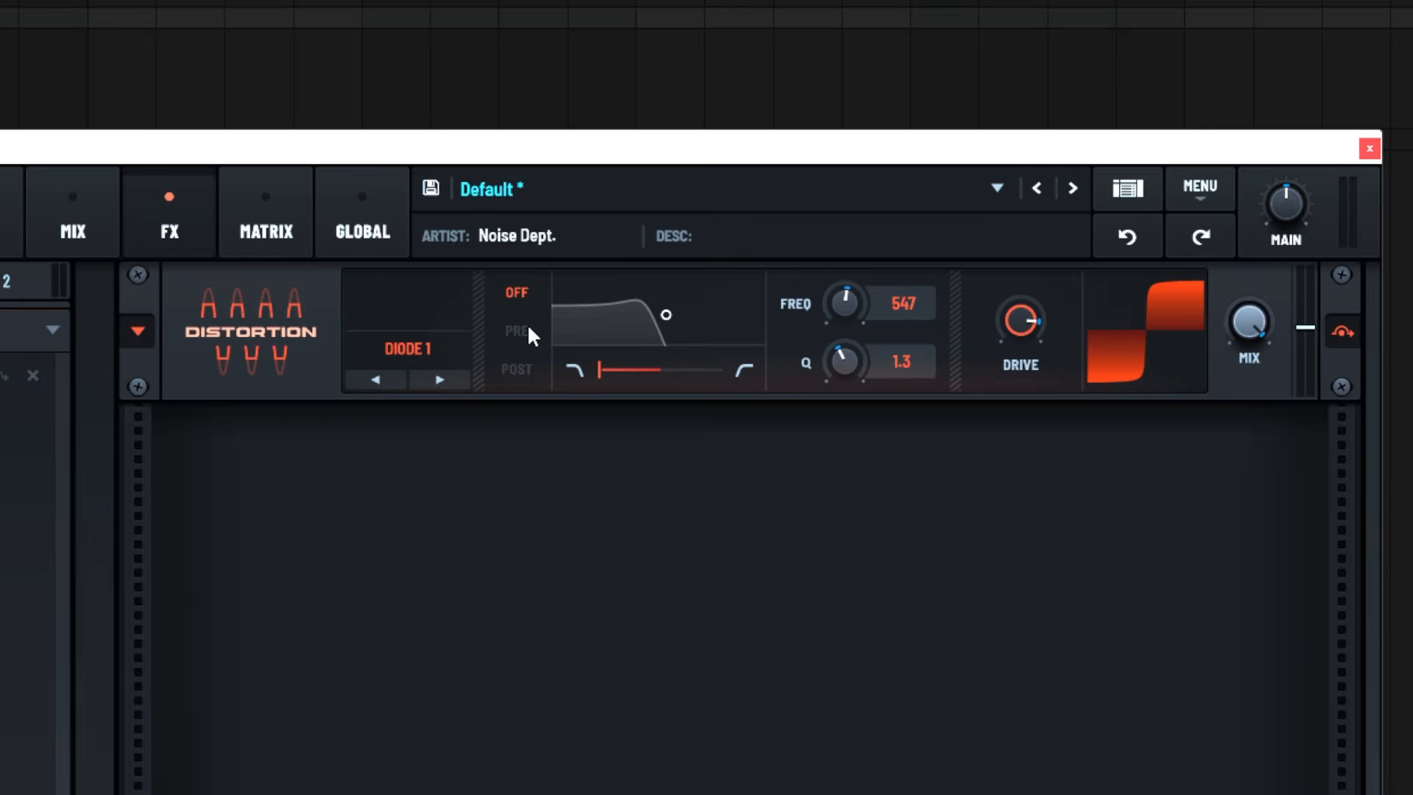
Try the Diode 1 distortion's built-in filter as a pre-distortion high-pass with frequency 273 and Q 0.1
click(529, 331)
drag(608, 369, 982, 380)
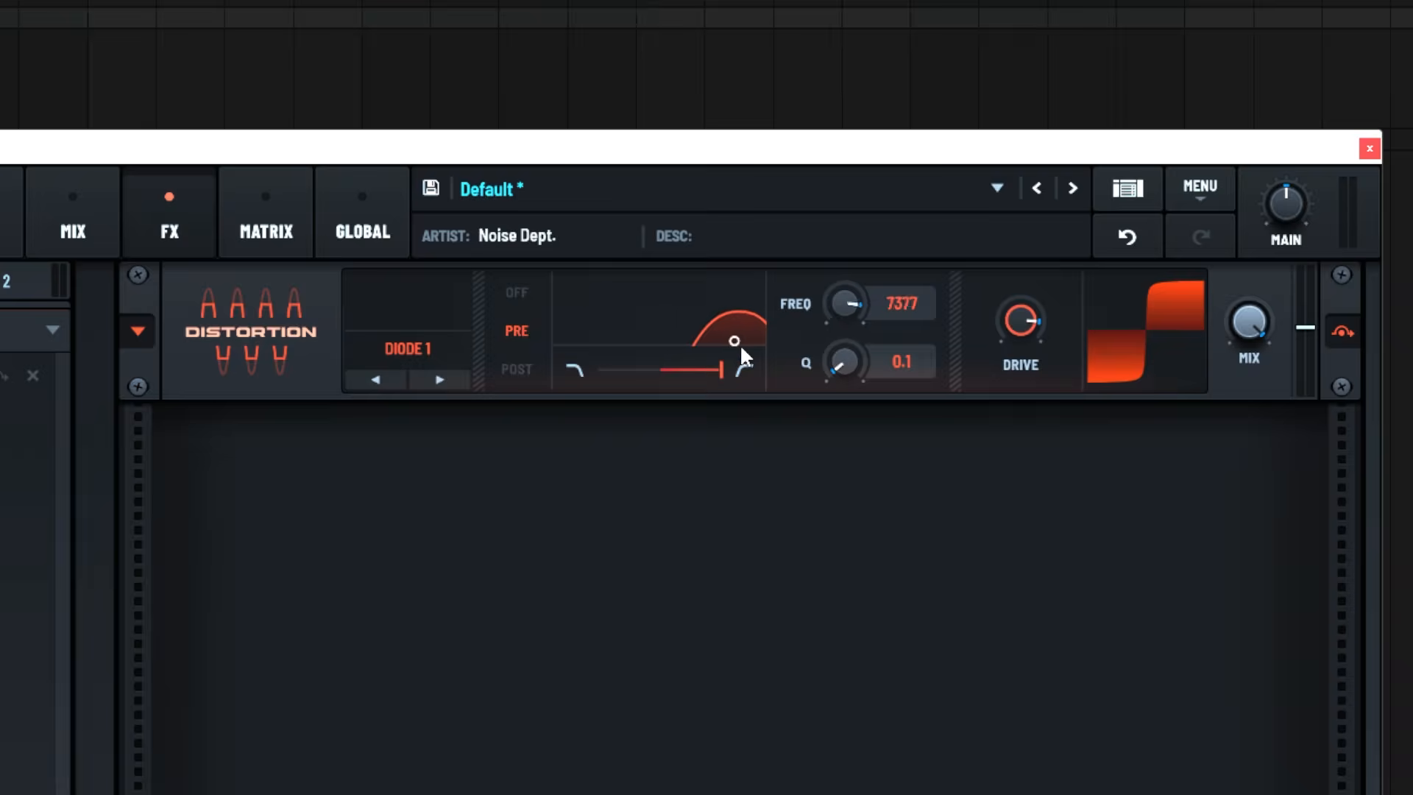
drag(739, 343, 649, 335)
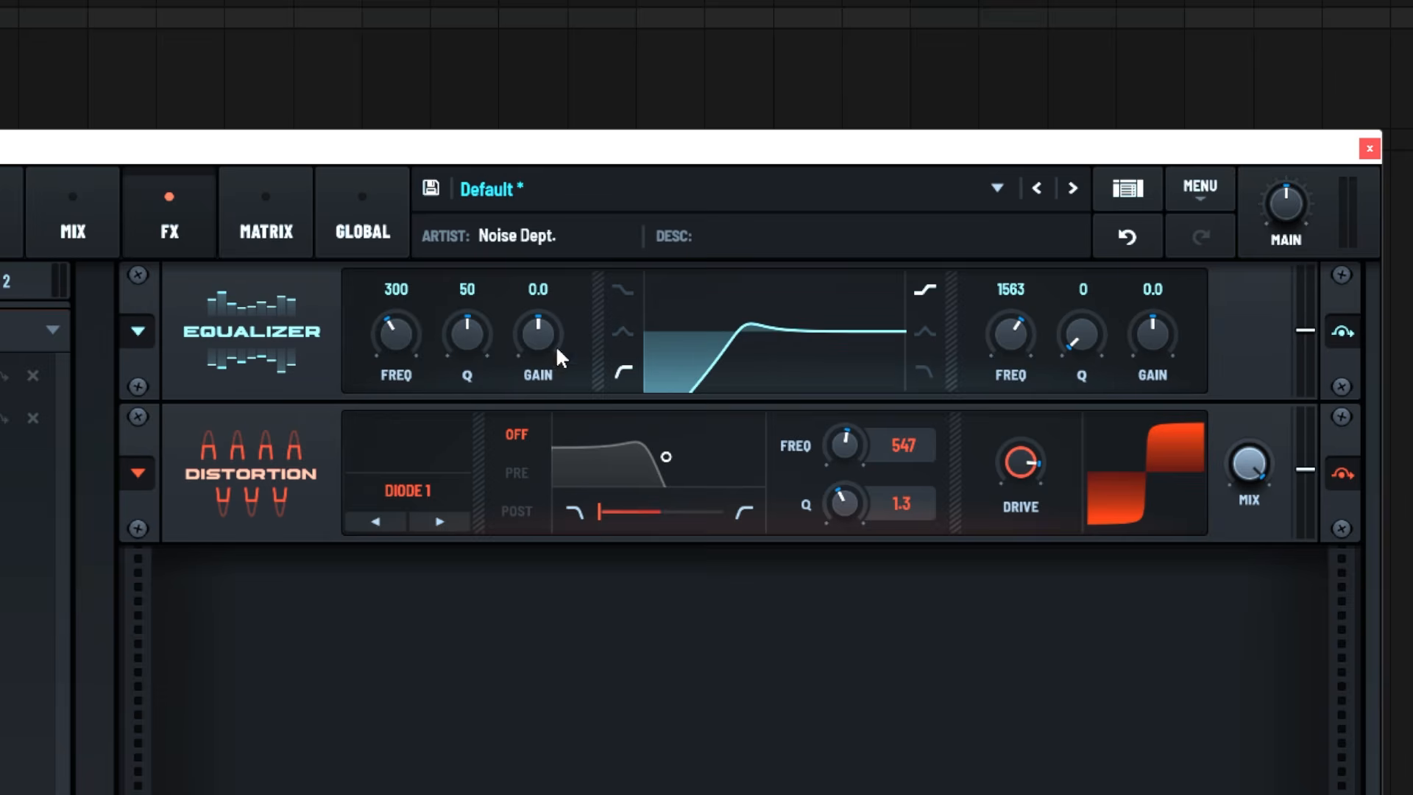
On the equalizer before the distortion, set the low-cut band's Q to 26 and the high shelf's gain to 24.0
drag(468, 330, 493, 414)
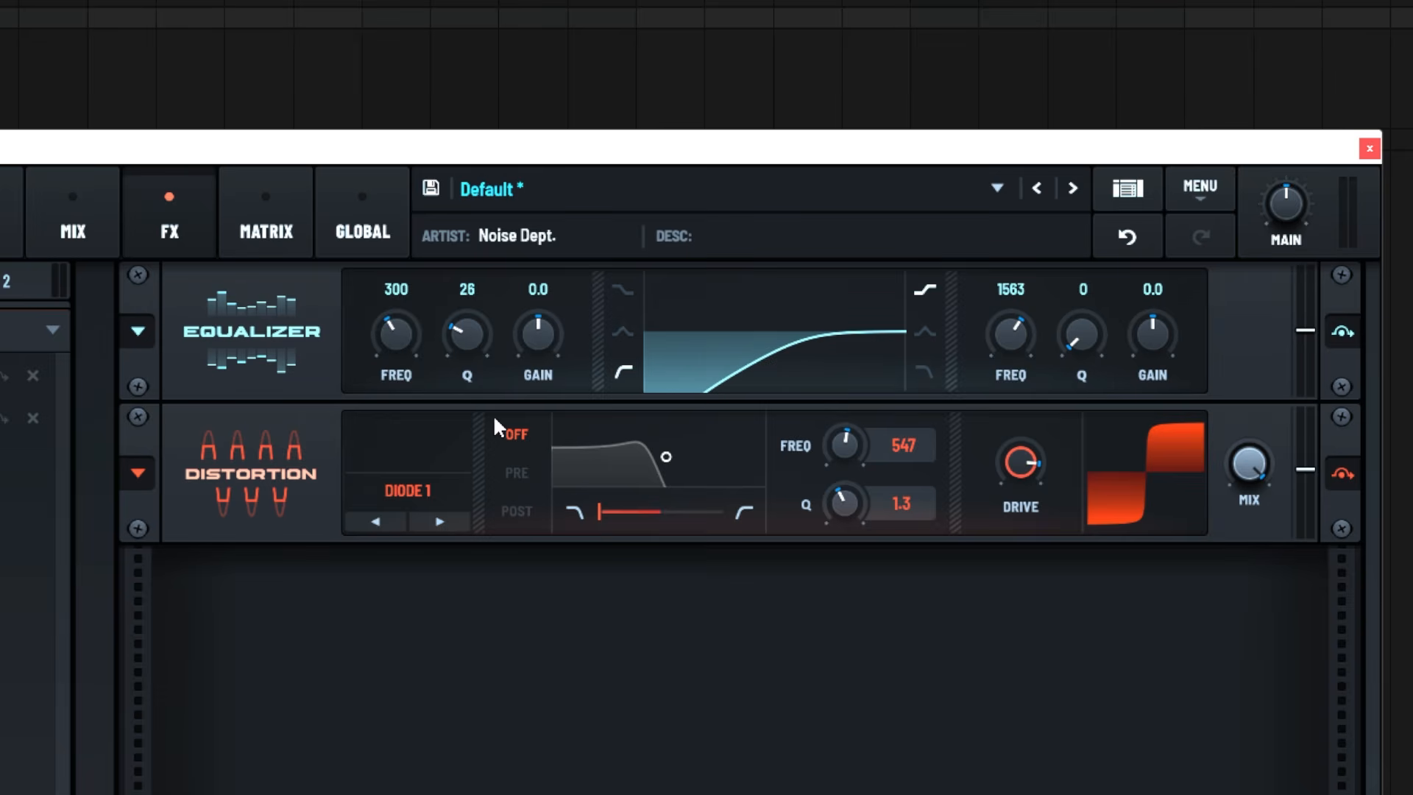
drag(1142, 346, 1167, 236)
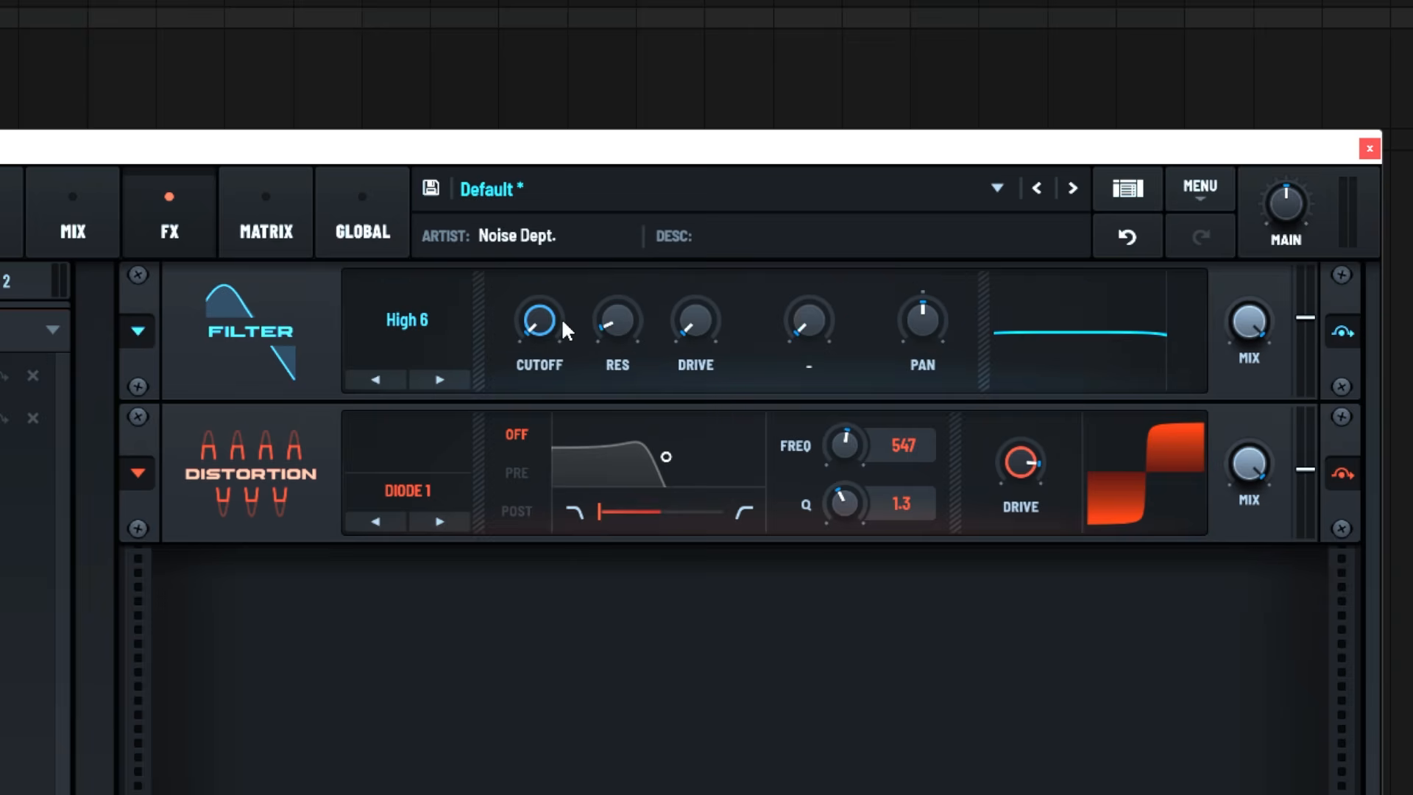
drag(561, 316, 590, 145)
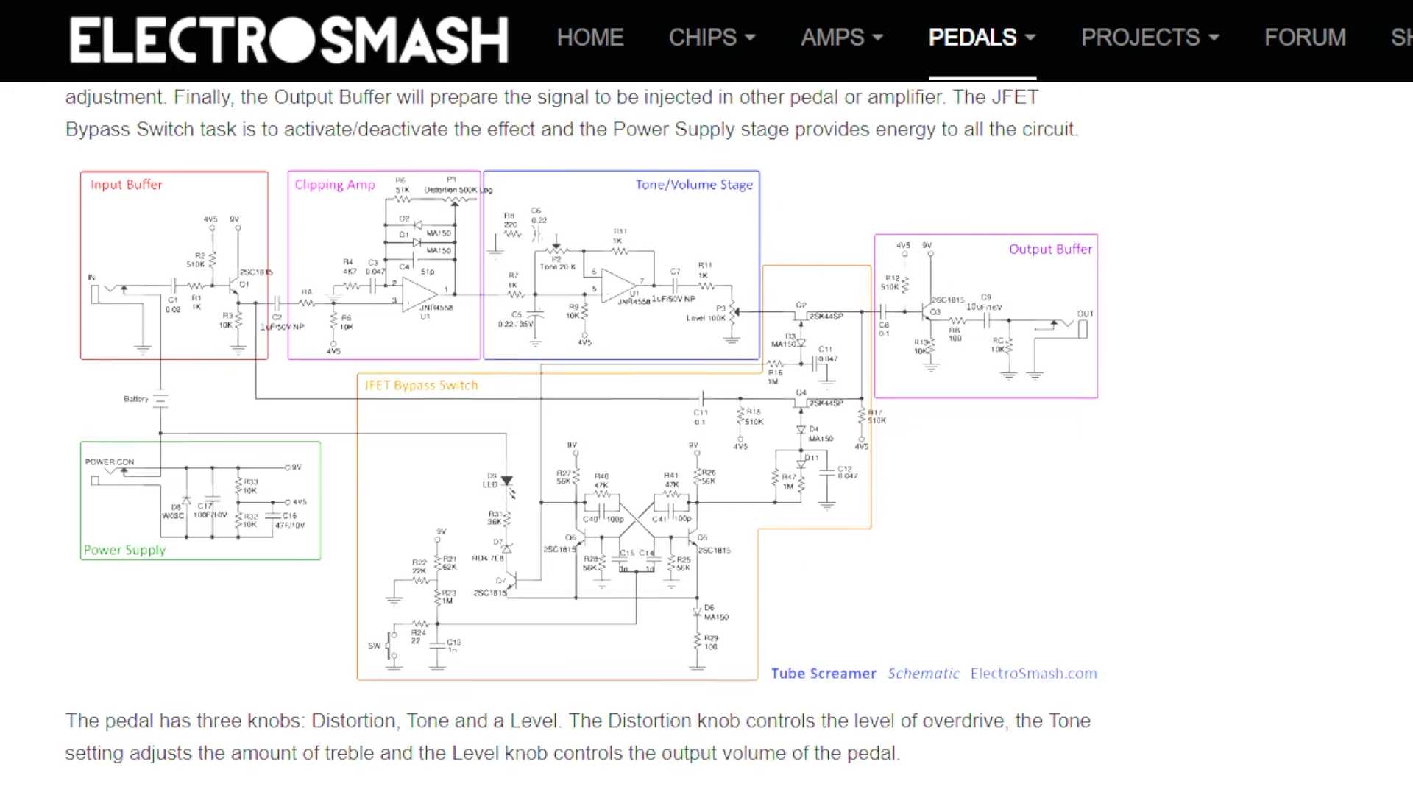
Switch to the ElectroSmash article and examine the full Tube Screamer schematic and its JFET bypass switching circuit
scroll(582, 427, up, 5)
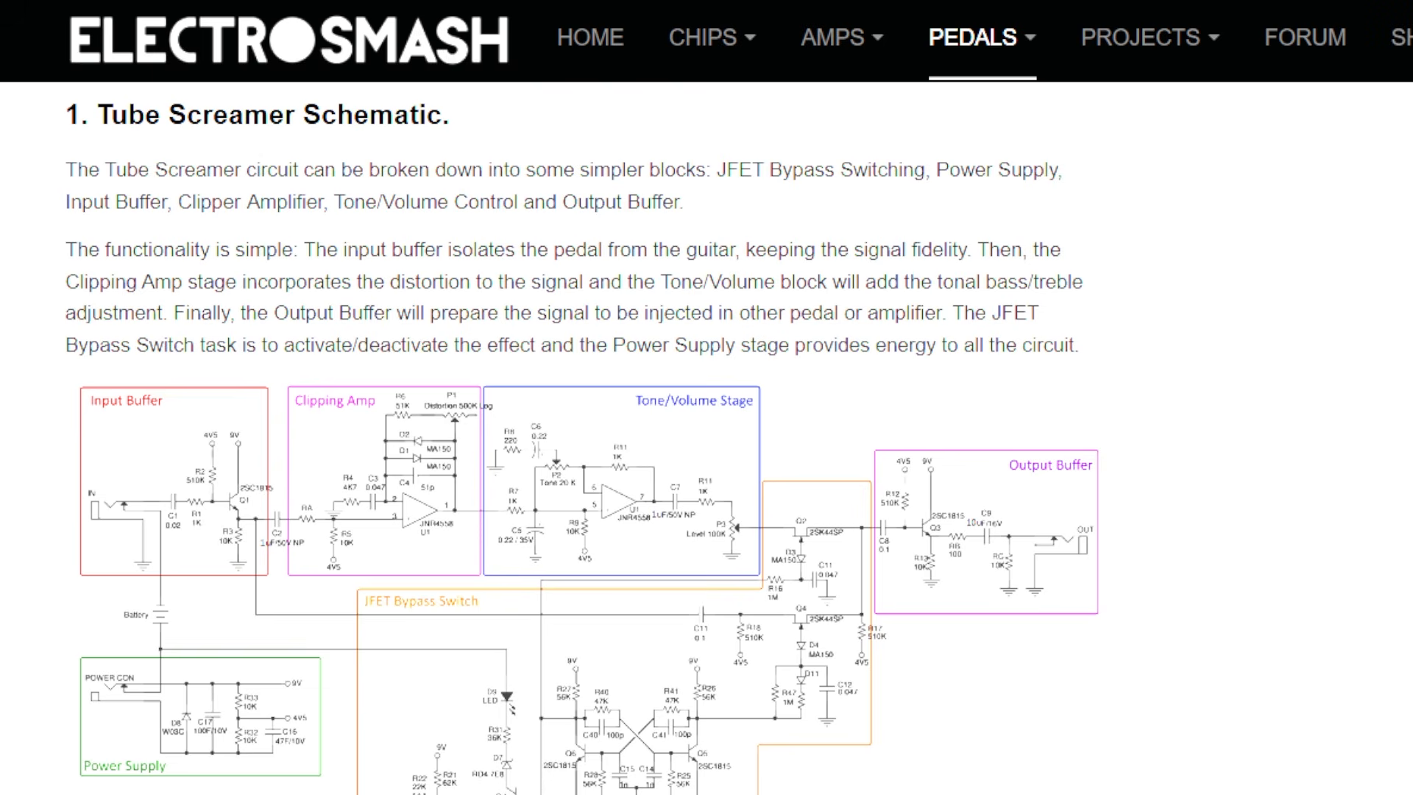
scroll(1005, 488, down, 15)
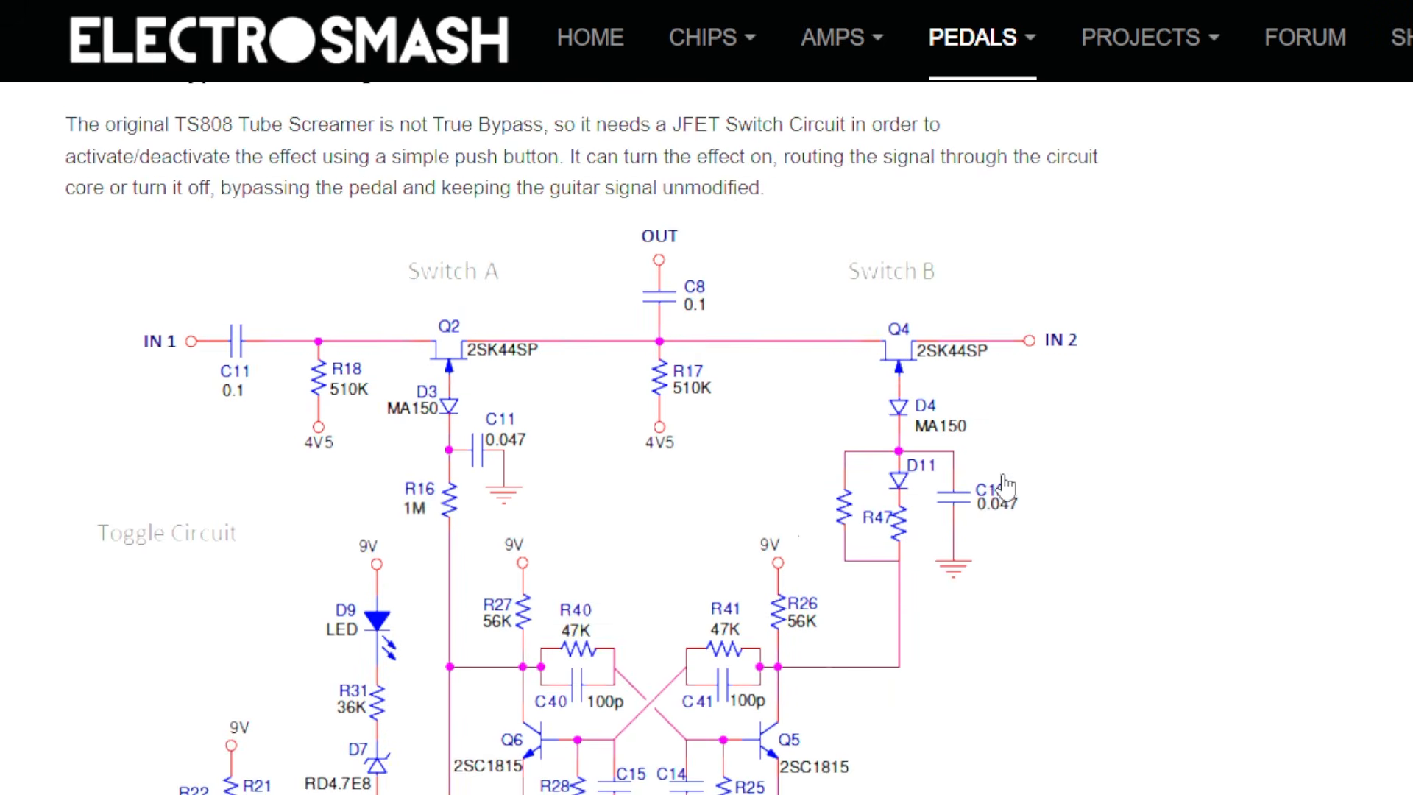
scroll(1010, 482, down, 2)
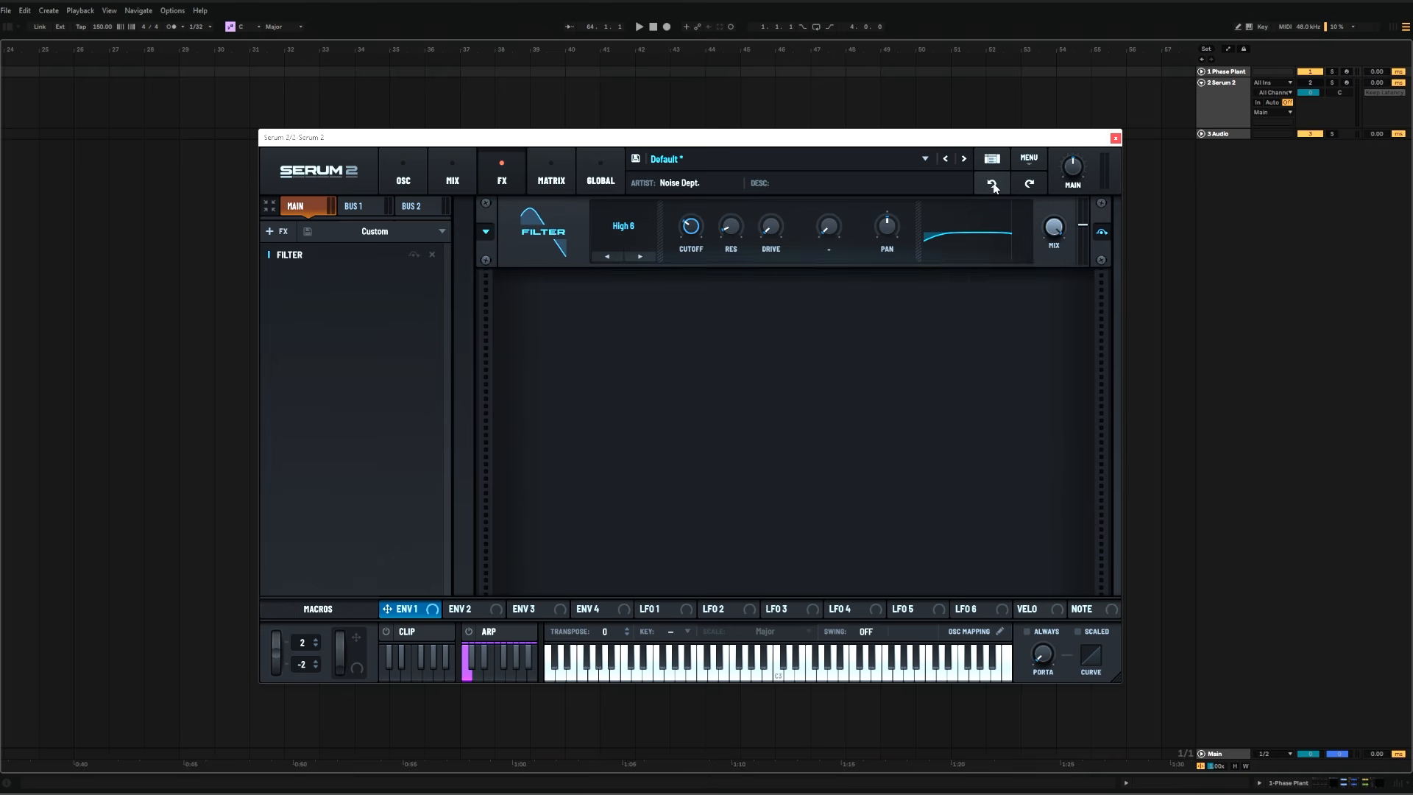
In Serum 2, undo the last four changes to the effects rack
click(993, 185)
click(993, 186)
click(993, 185)
click(993, 186)
click(993, 185)
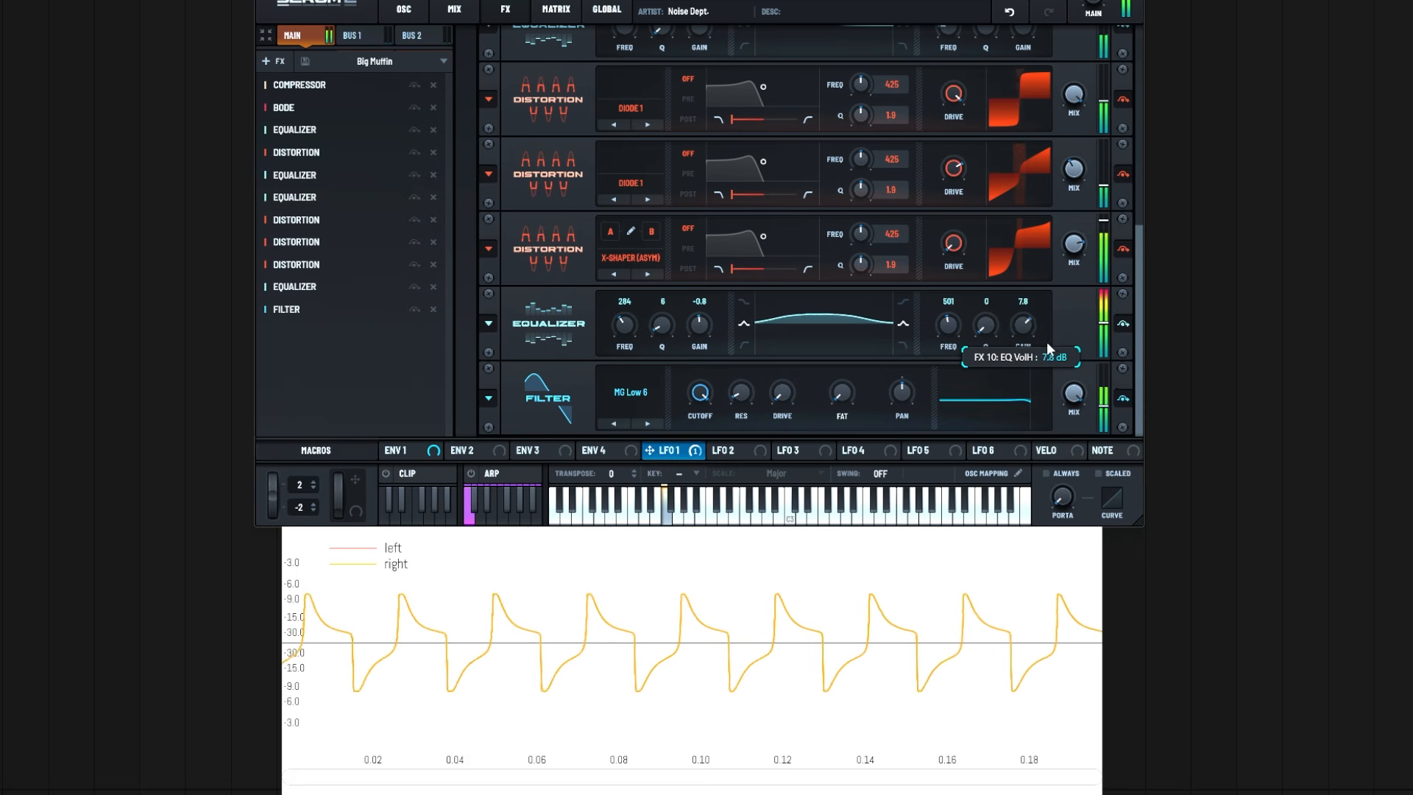
Fine-tune the second-band gain of the equalizers in the distortion chains, including the one before Big Muffin's final filter
mouse_move(1046, 341)
mouse_down()
mouse_move(1051, 378)
mouse_move(1048, 337)
mouse_move(1048, 359)
mouse_up()
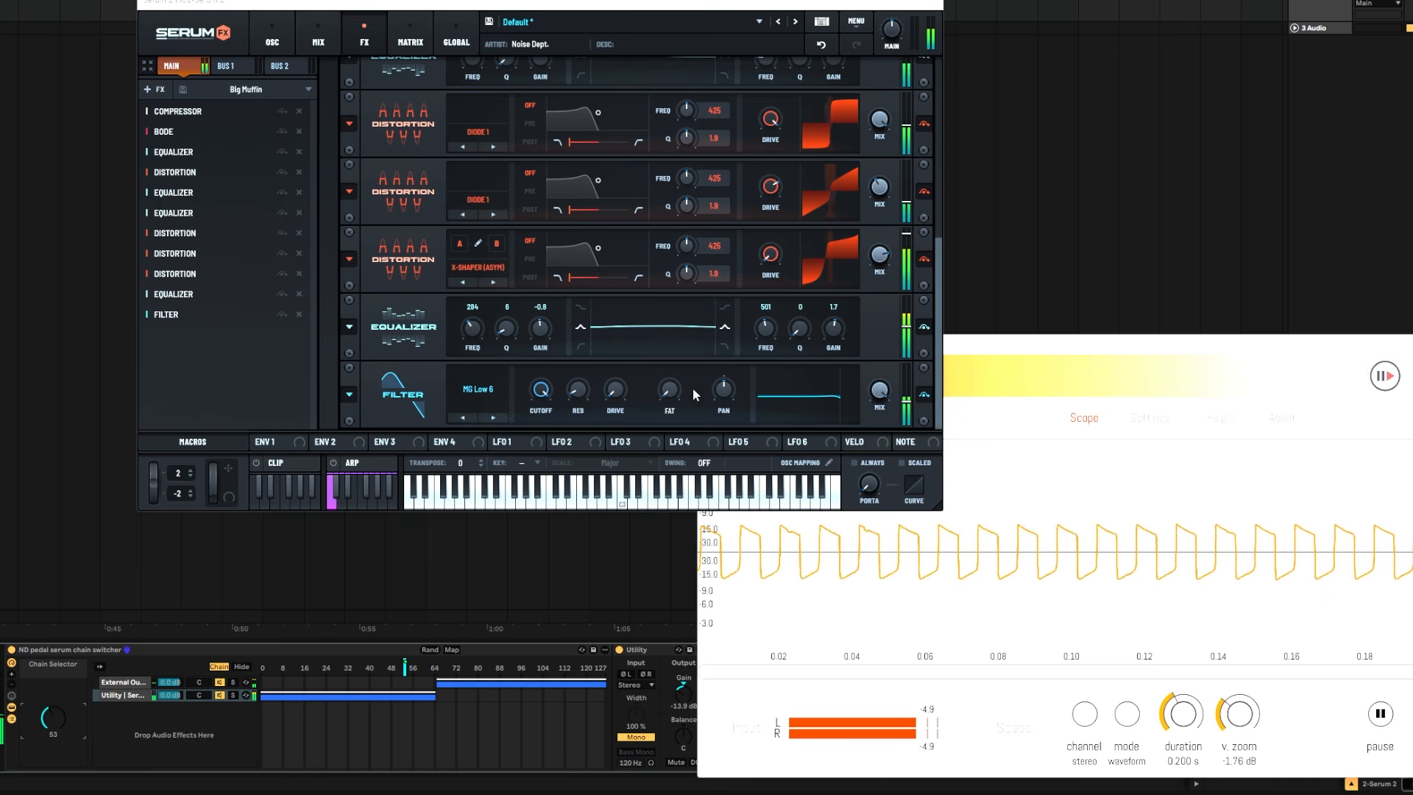
drag(832, 328, 832, 313)
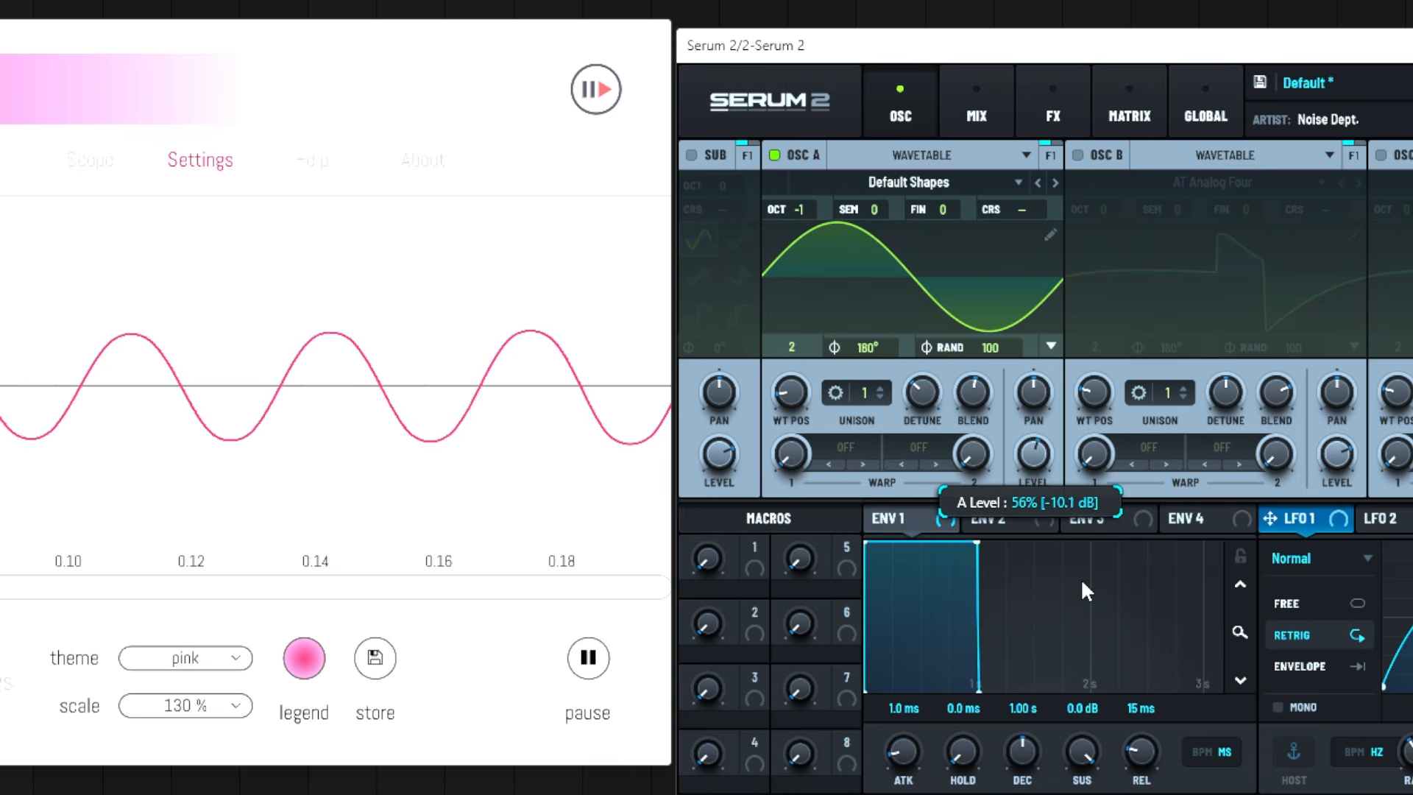
Sweep oscillator A's level up and down around 53% to vary the sine signal feeding the effects
drag(1081, 578, 1133, 676)
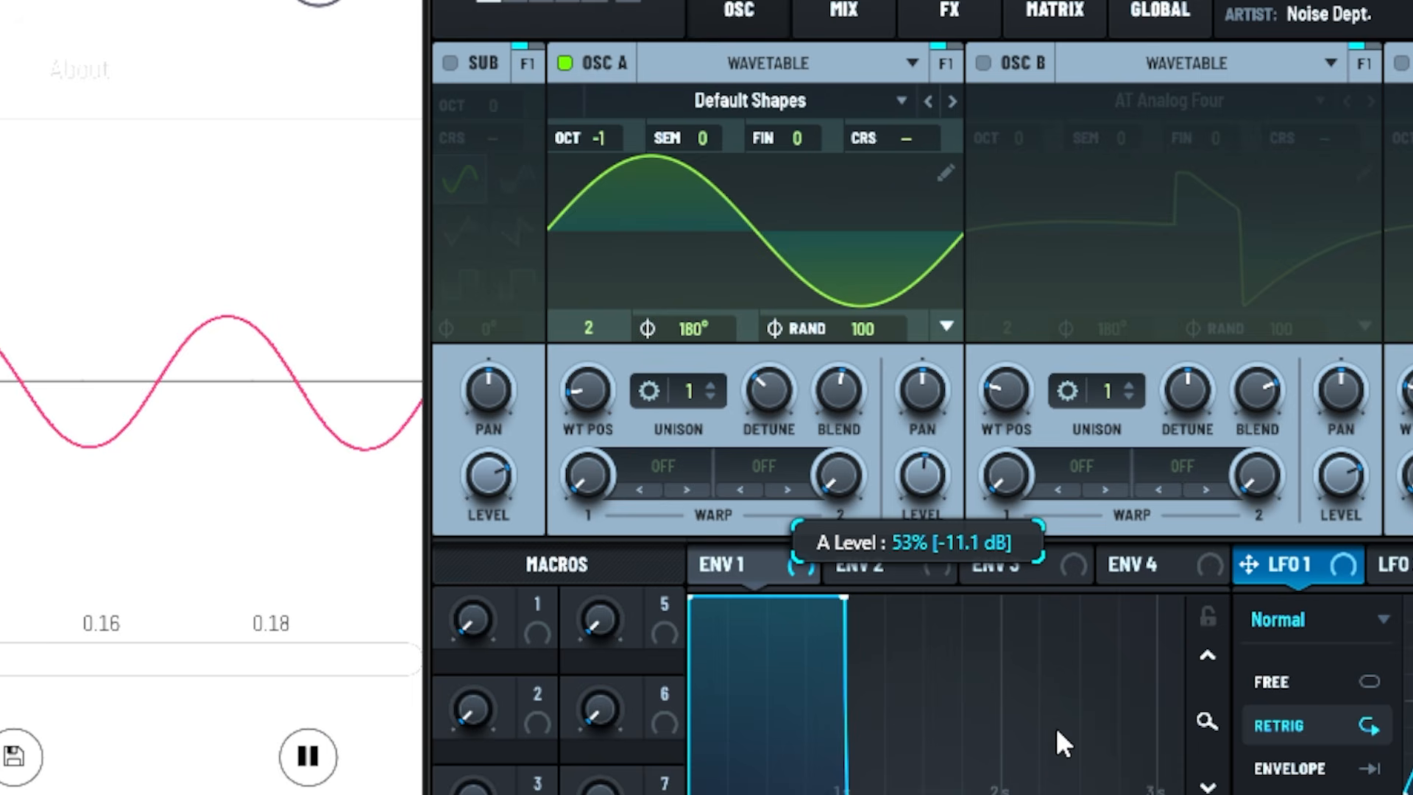
drag(1057, 743, 1066, 692)
drag(1071, 593, 1079, 788)
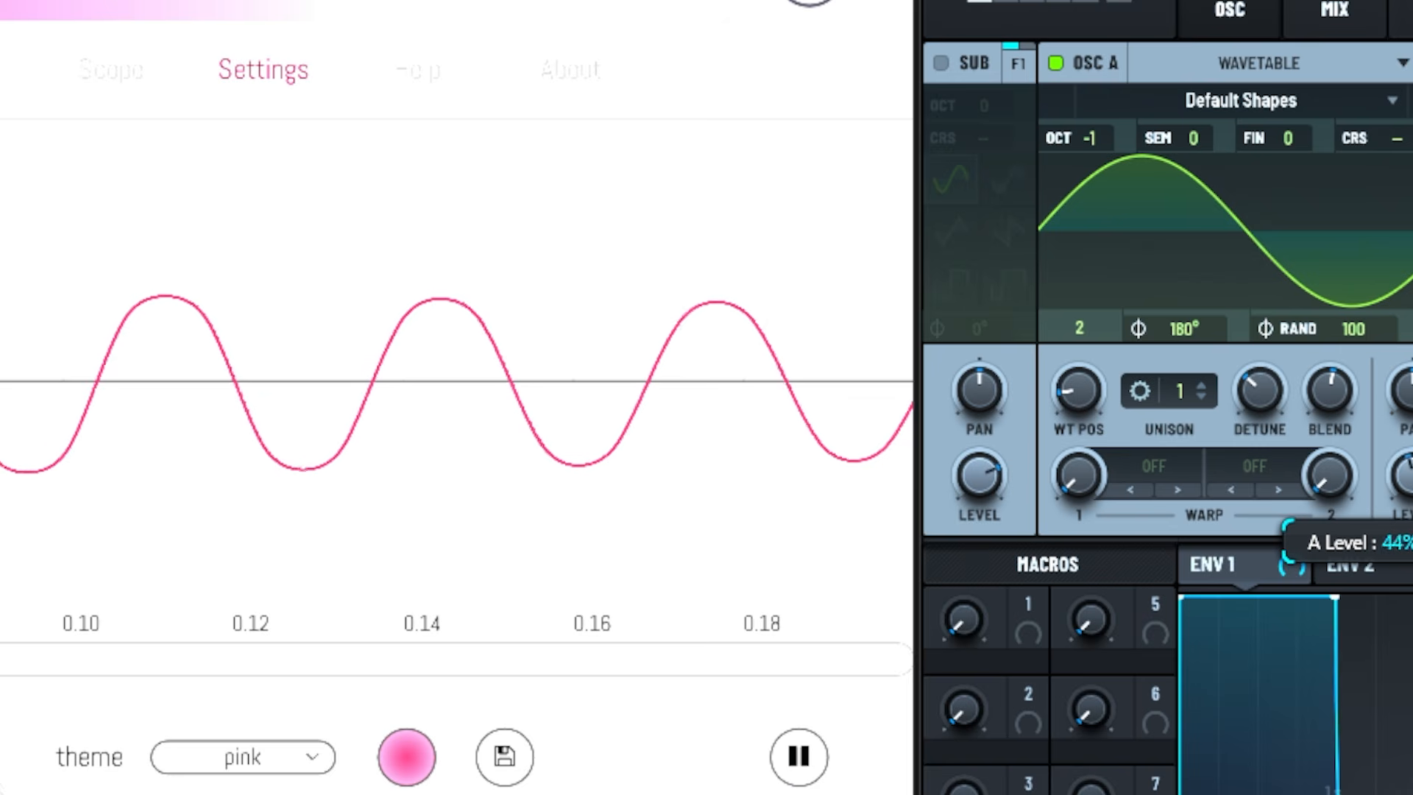
mouse_move(1409, 780)
mouse_down()
mouse_move(1409, 794)
mouse_move(1409, 603)
mouse_move(1409, 780)
mouse_up()
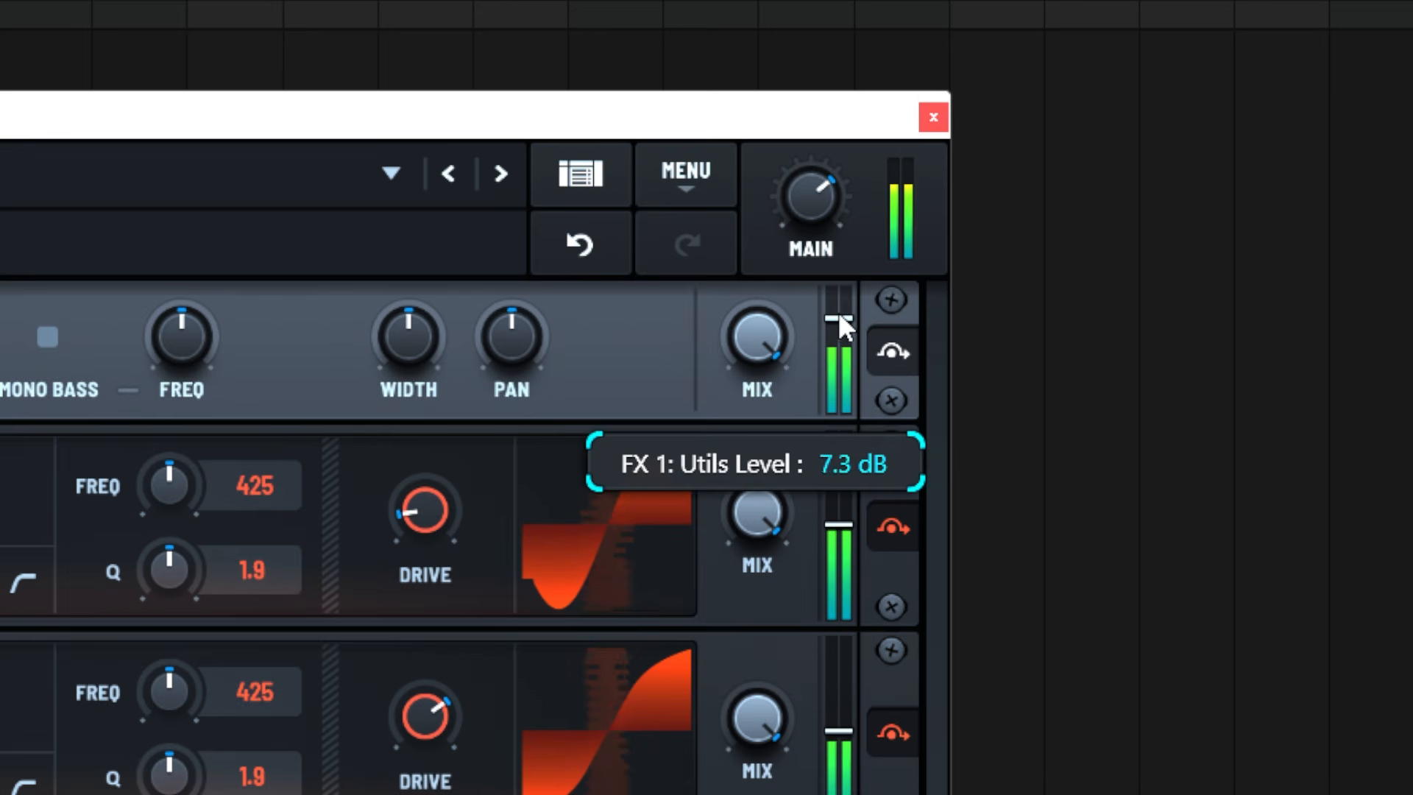
Lower the output level of the Utility effect at the start of the chain to about -3.8 dB
drag(839, 318, 819, 433)
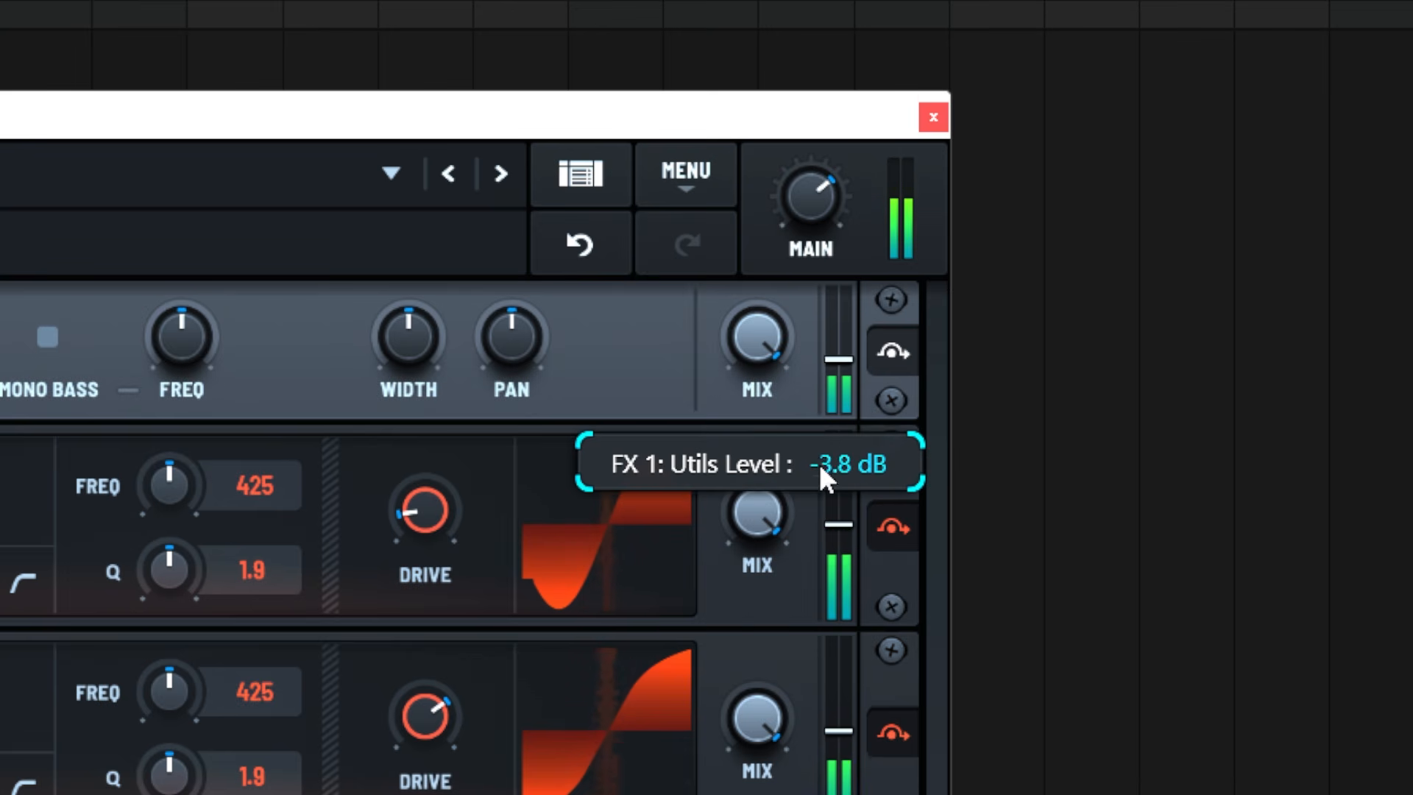
drag(823, 508, 828, 537)
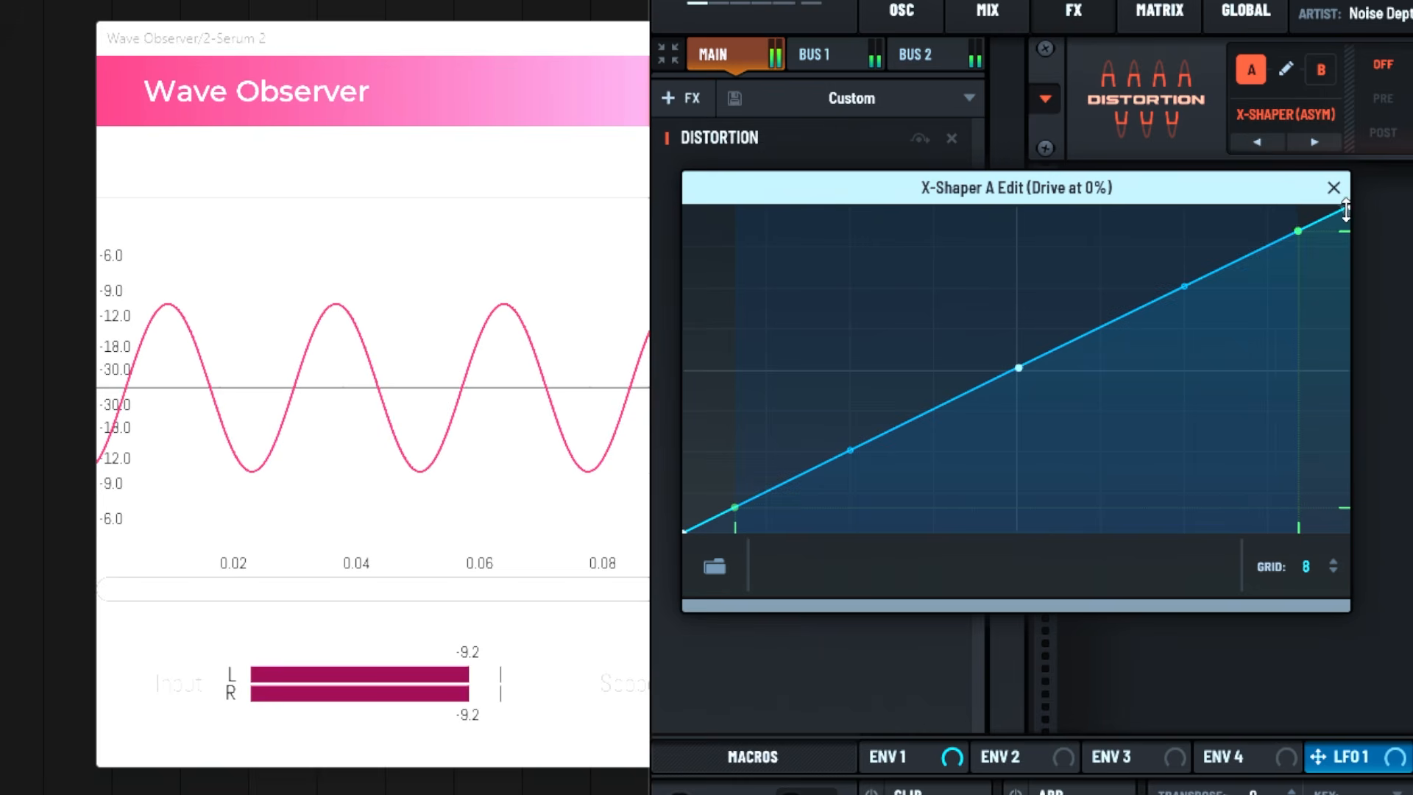
Reshape the X-Shaper A curve by pulling its centre point toward higher input and lower output
mouse_move(1347, 209)
mouse_down()
mouse_move(1332, 390)
mouse_move(1348, 198)
mouse_up()
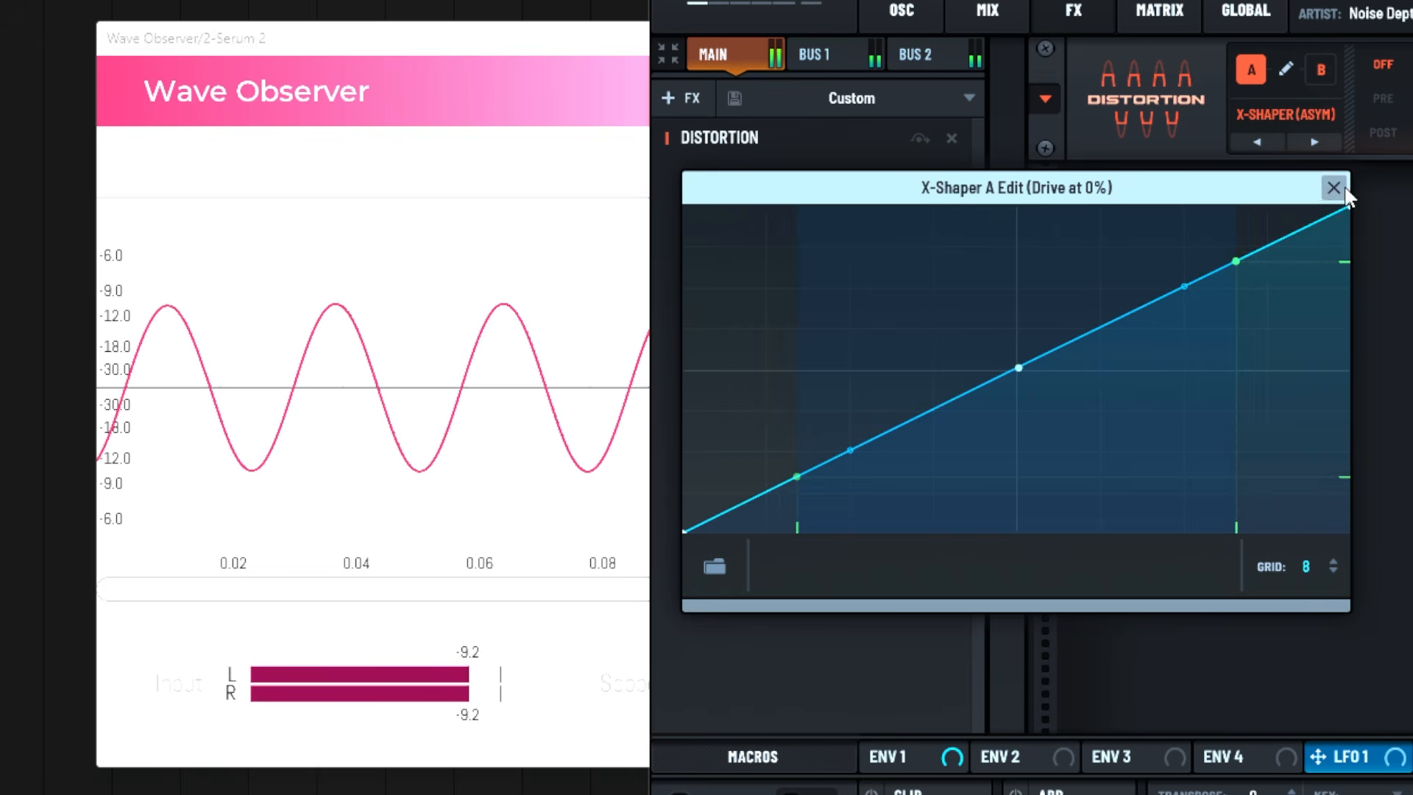
drag(686, 528, 696, 573)
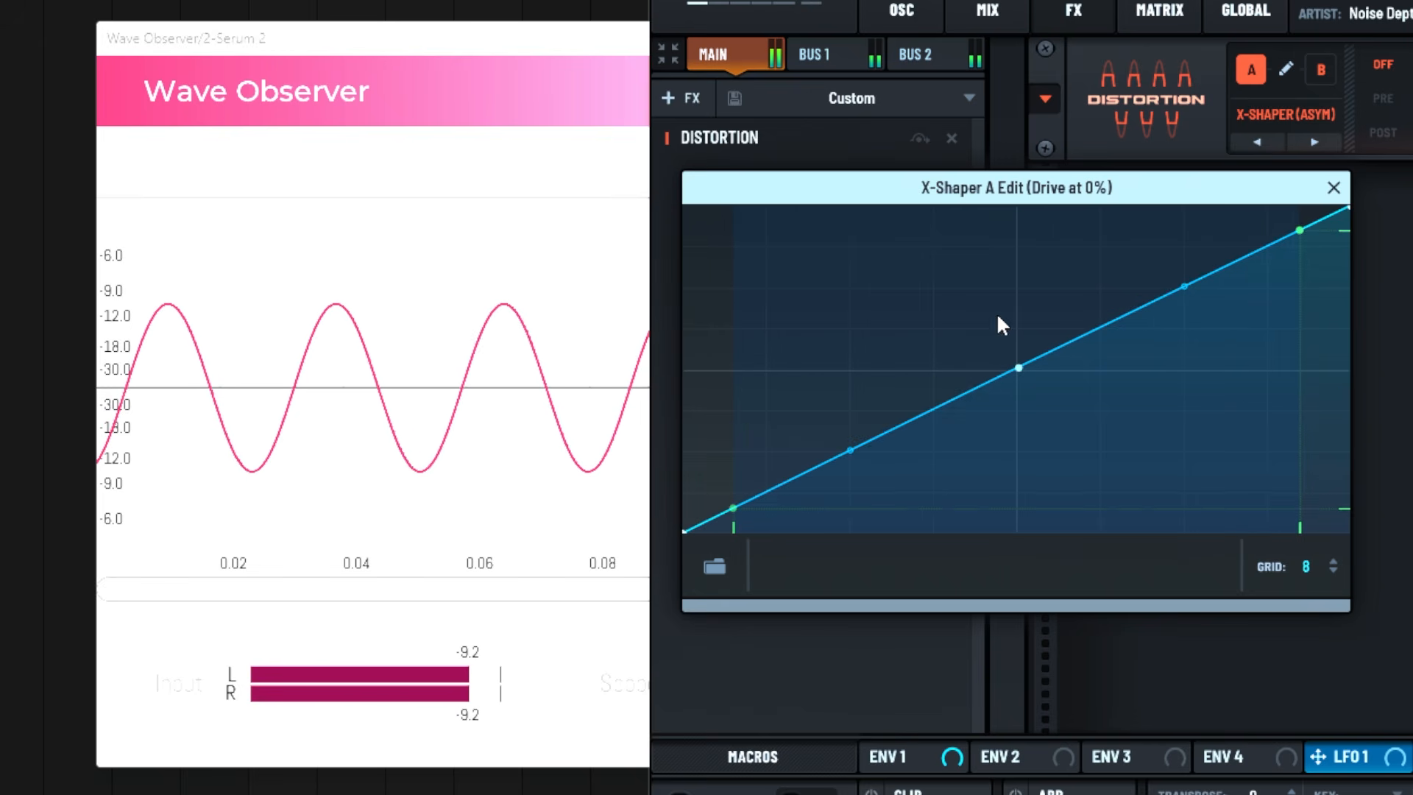
drag(1021, 368, 1184, 427)
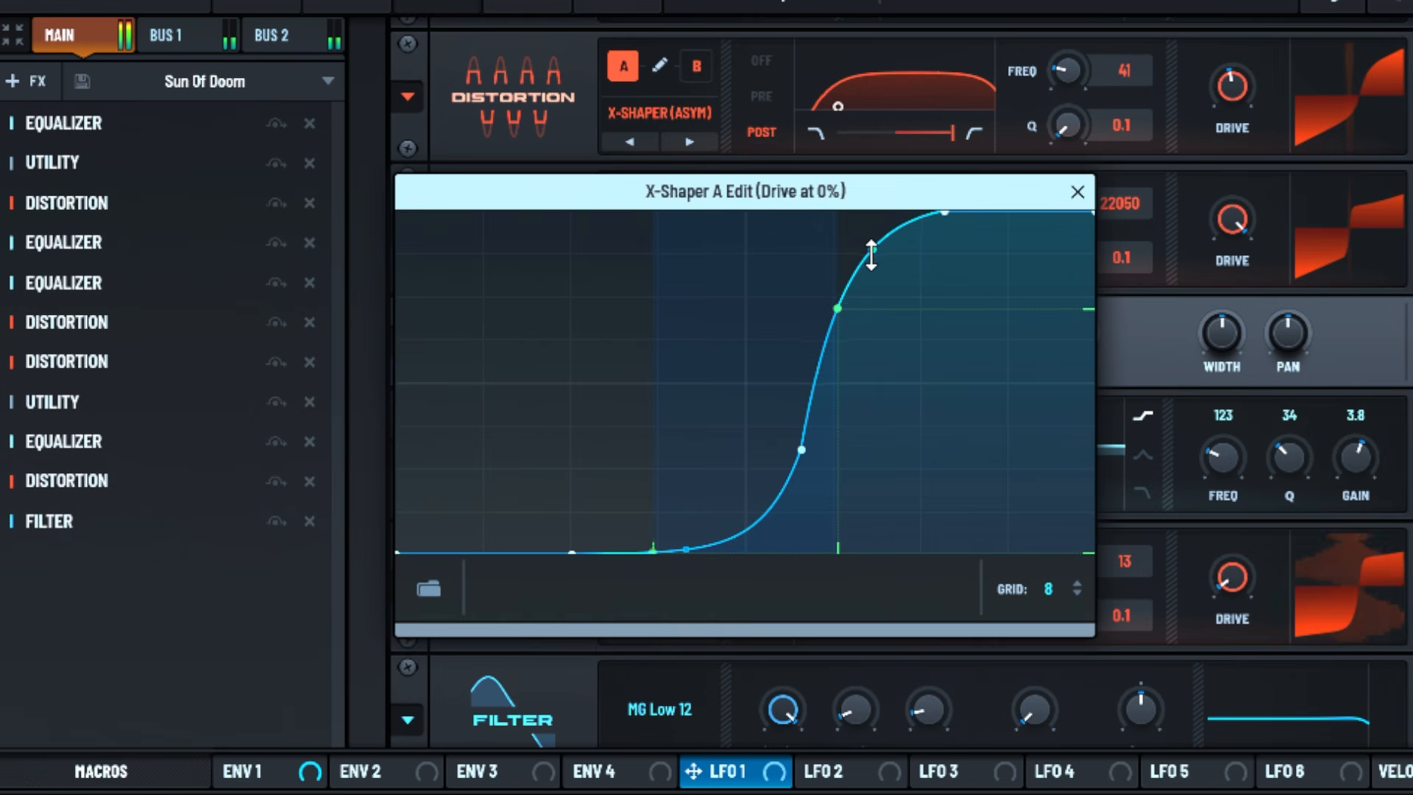
Vary oscillator A's level from about 5% upward to test how the kick sample drives the effects chain
drag(871, 252, 872, 267)
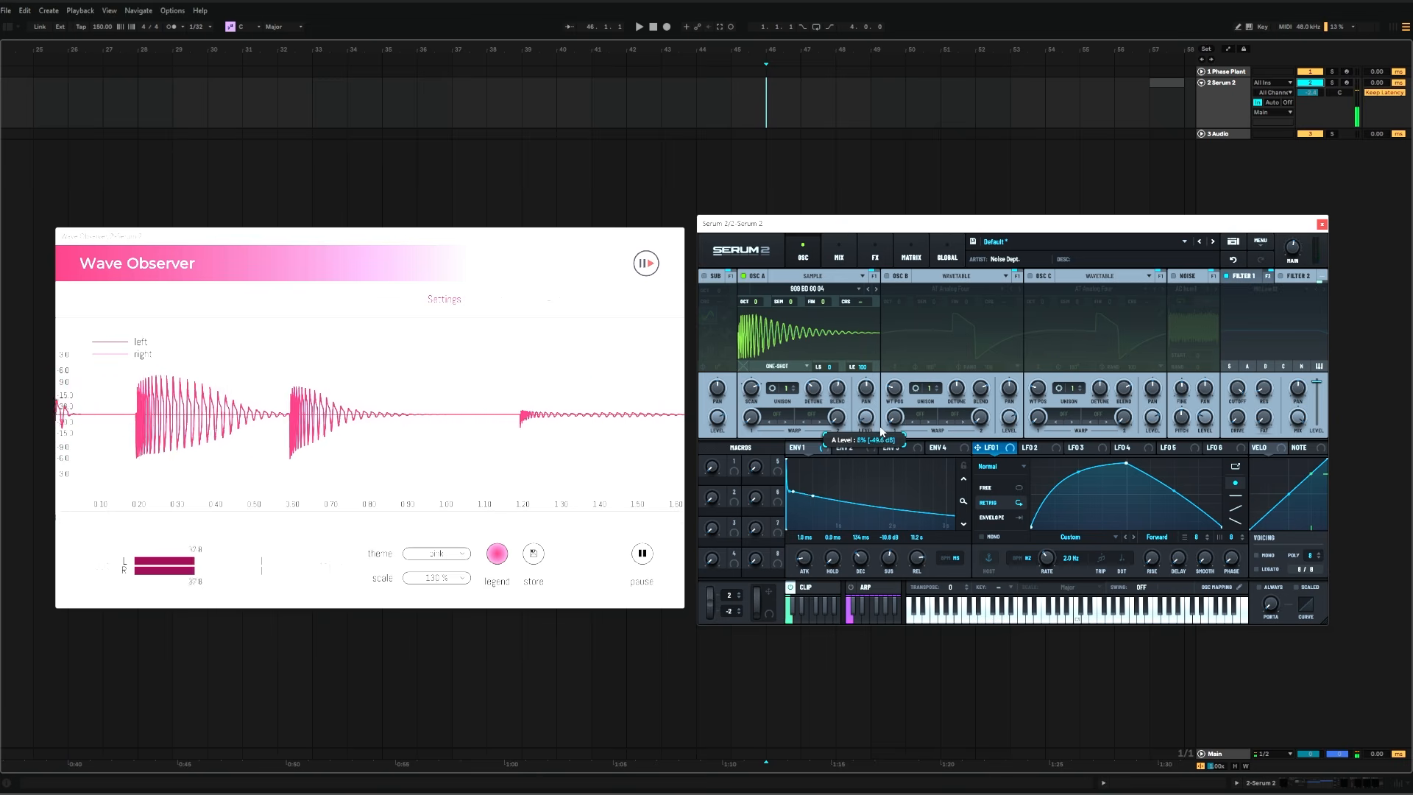
drag(881, 424, 879, 415)
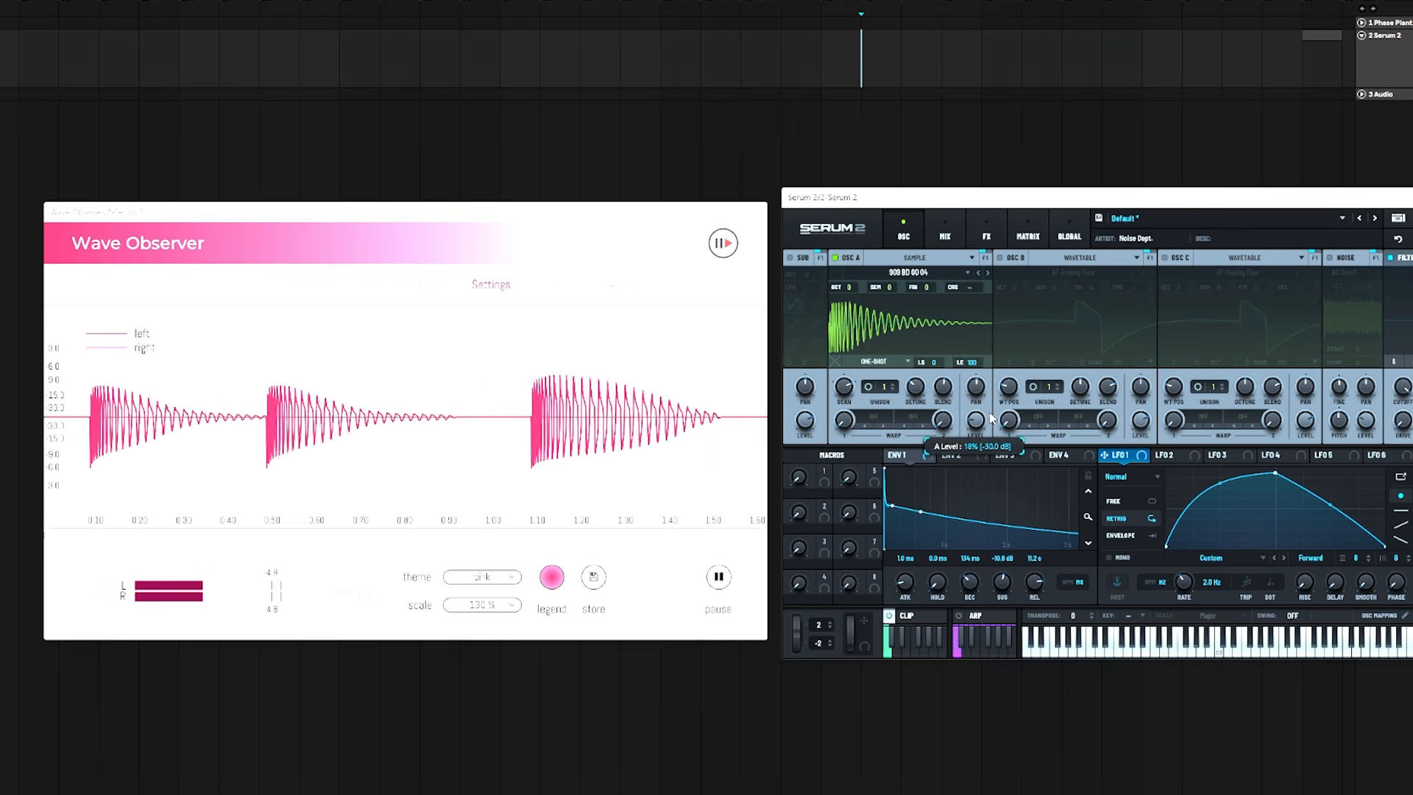
drag(991, 418, 992, 425)
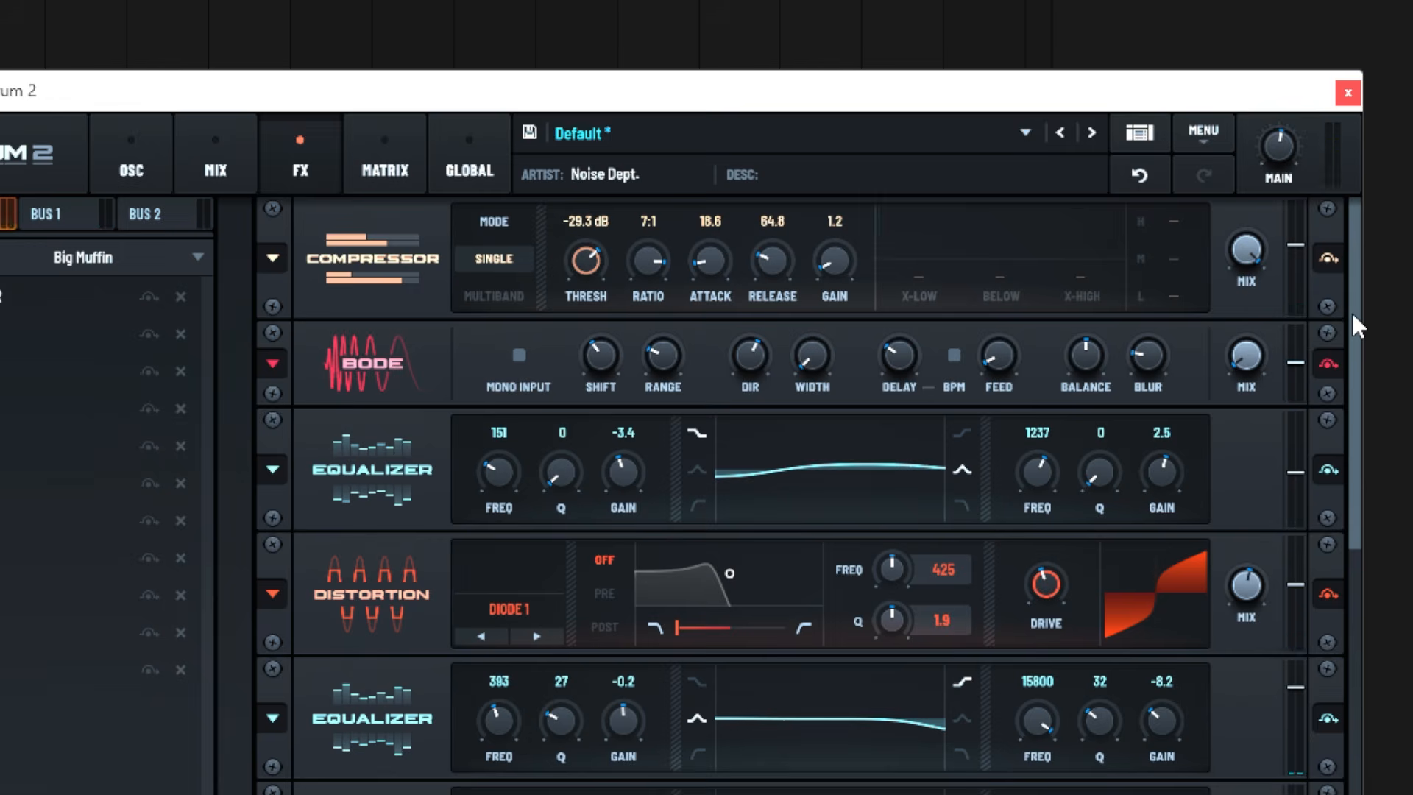
drag(1352, 311, 1337, 641)
Open the X-Shaper A curve of the third Big Muffin distortion shown and reposition its editor window over the rack
click(474, 541)
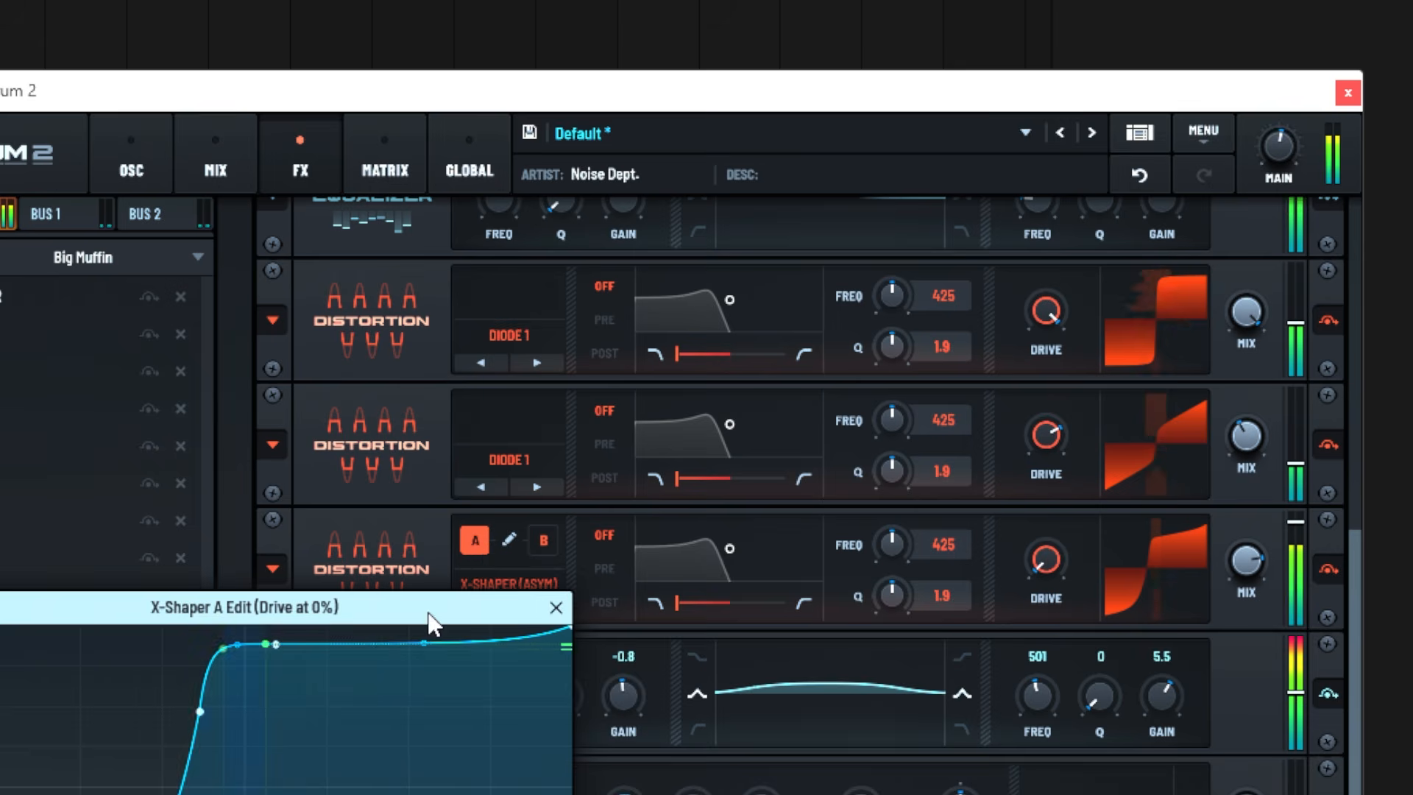
drag(432, 619, 590, 372)
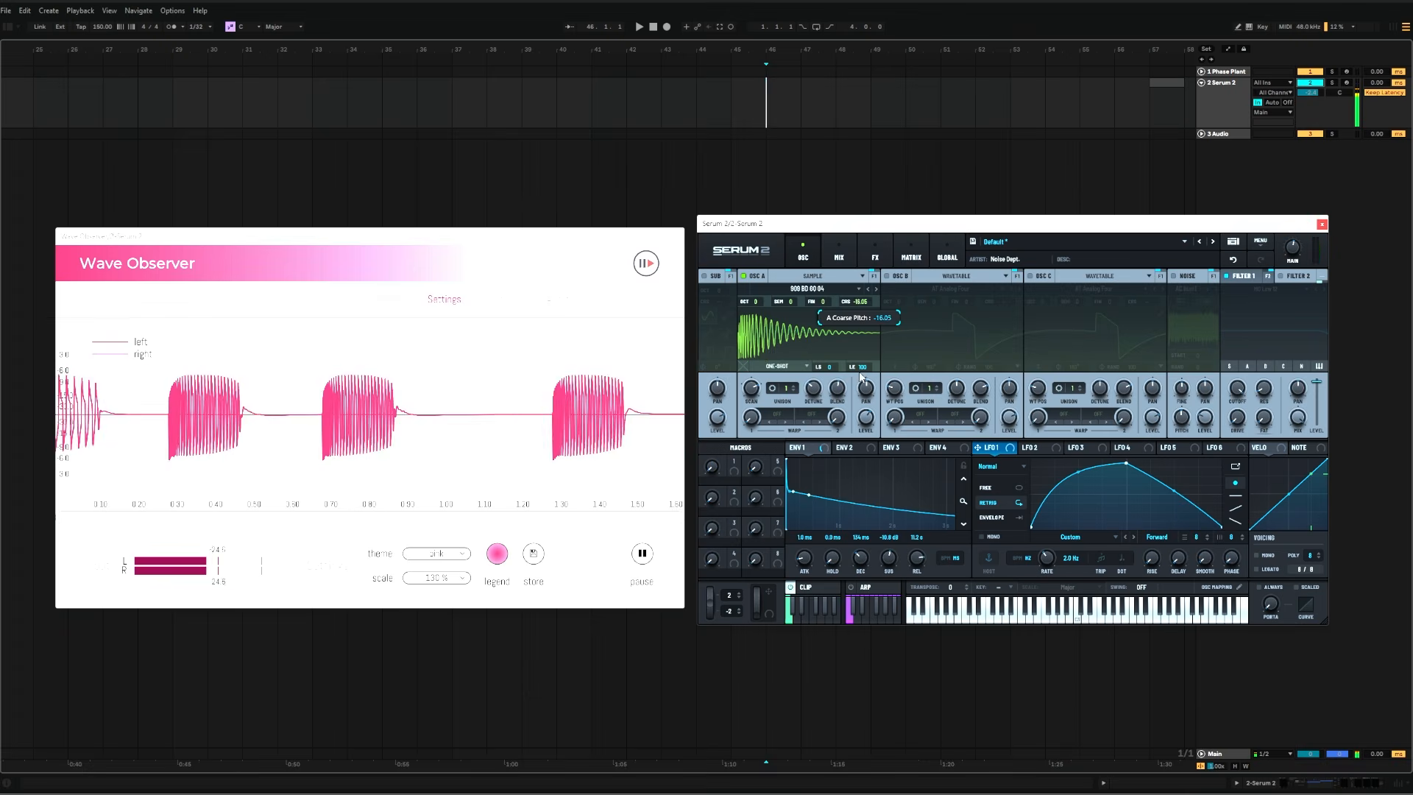
Sweep the kick sample's coarse pitch in oscillator A down to about -21.24 and back up
drag(860, 377, 864, 401)
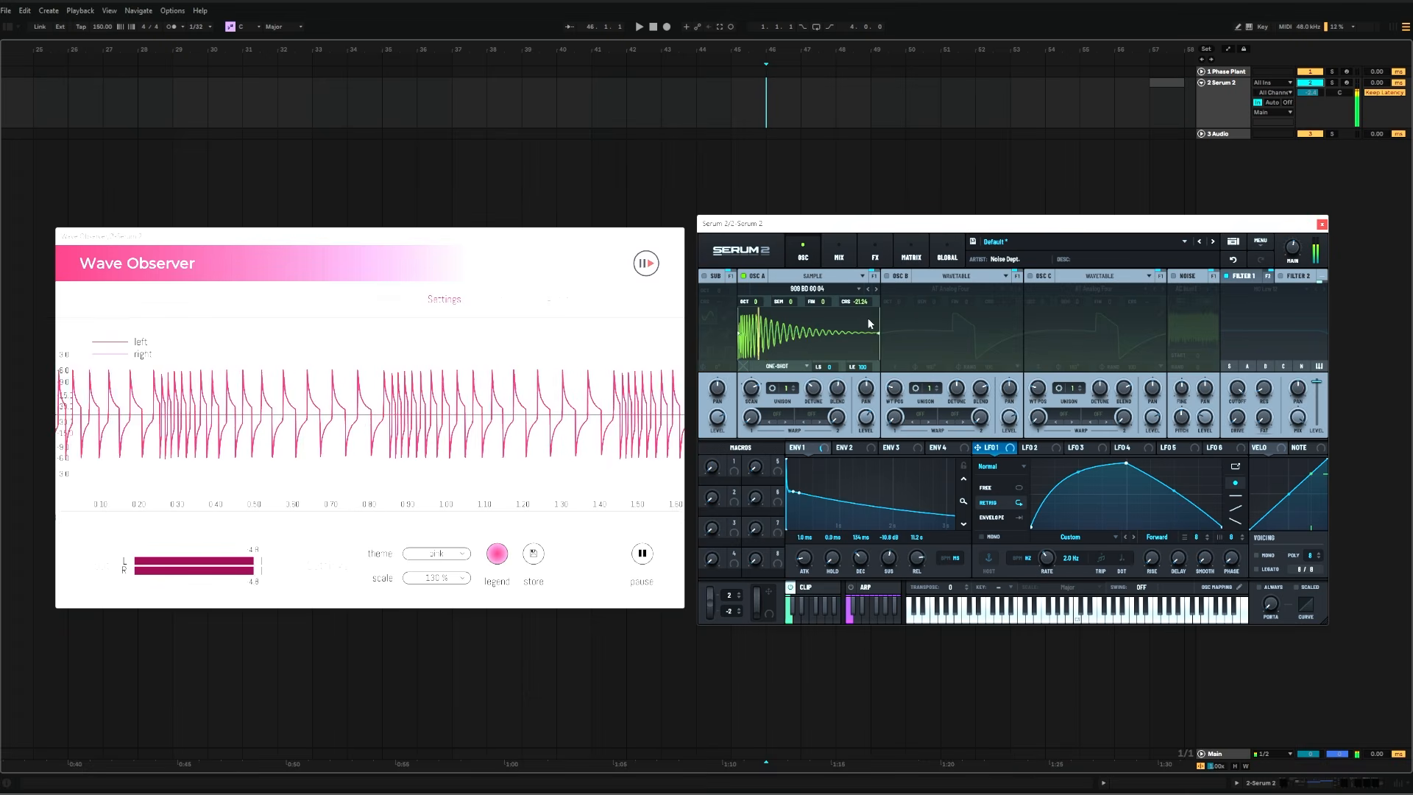
drag(861, 302, 880, 231)
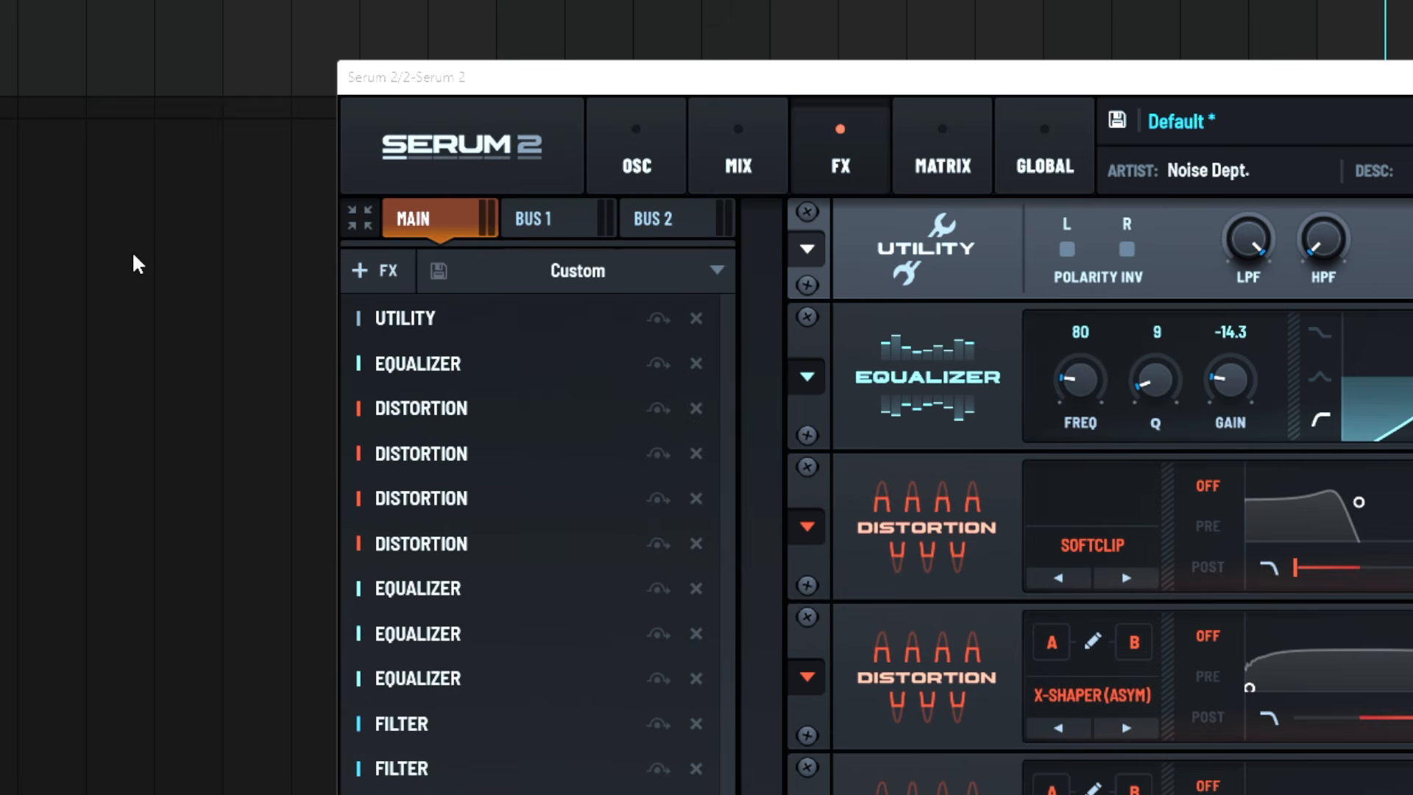
Load the Screamer preset from the ND DISTORTION BOXES folder into the main effects rack
click(593, 272)
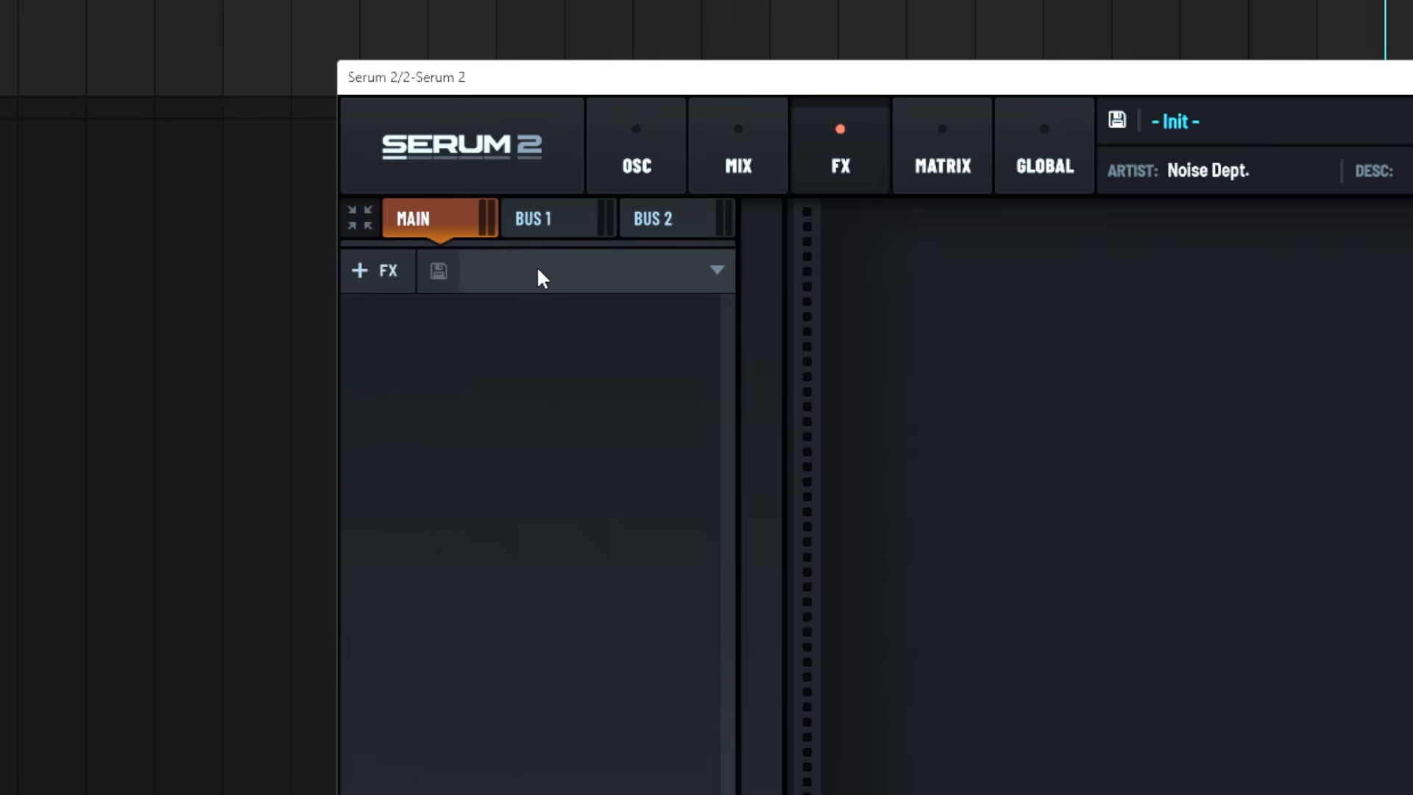
click(600, 347)
mouse_move(643, 409)
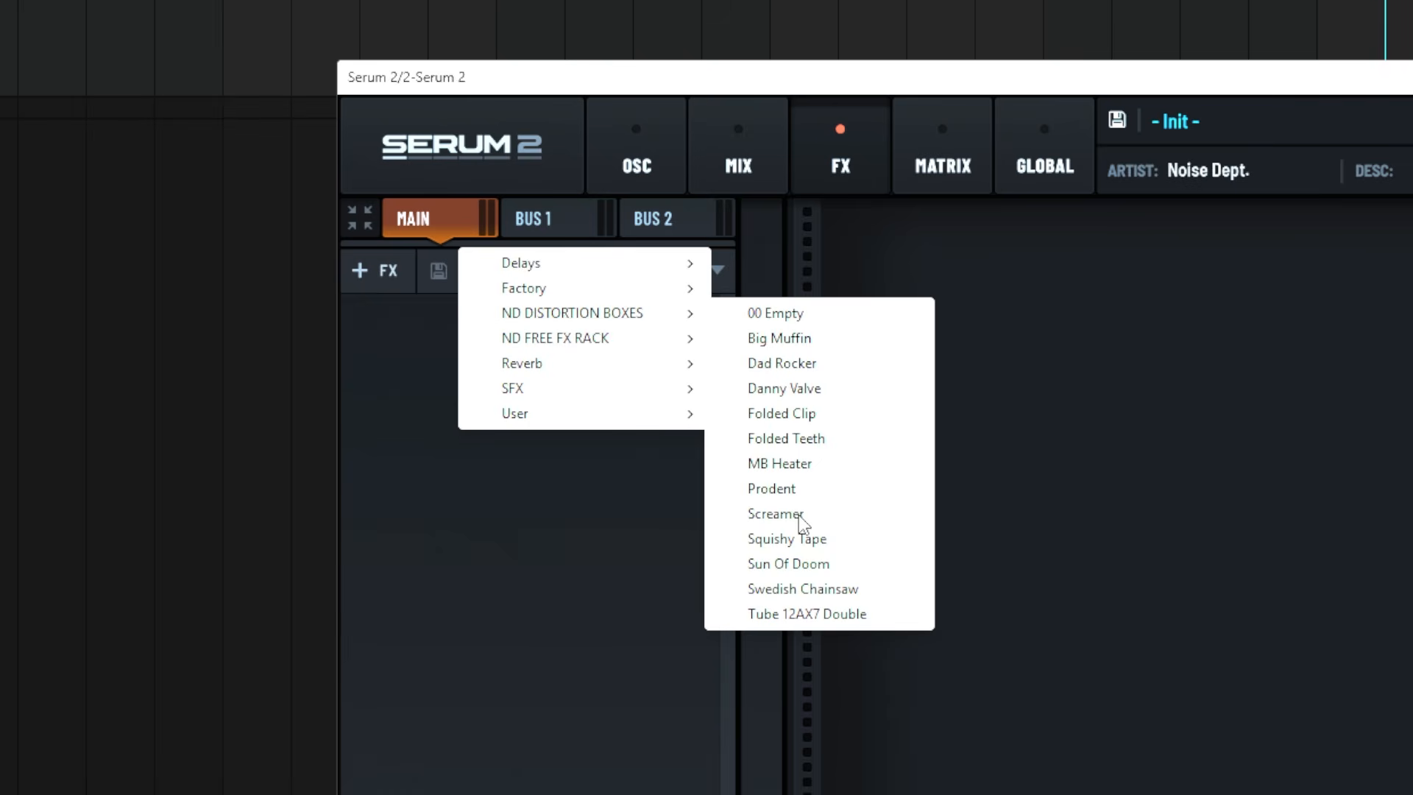
click(774, 513)
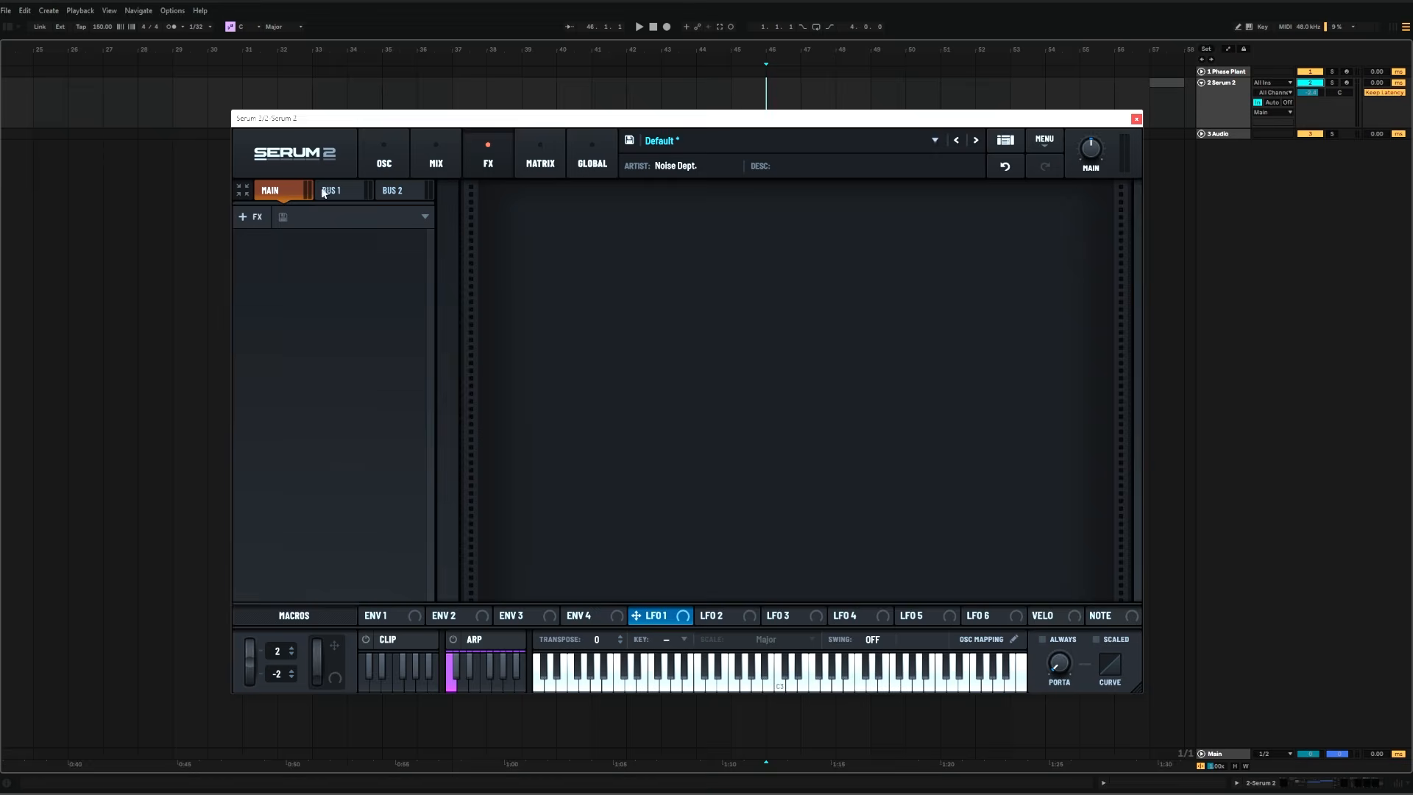
Switch through the Main, Bus 1 and Bus 2 effects racks to examine where effect chains can be loaded
click(325, 191)
click(396, 190)
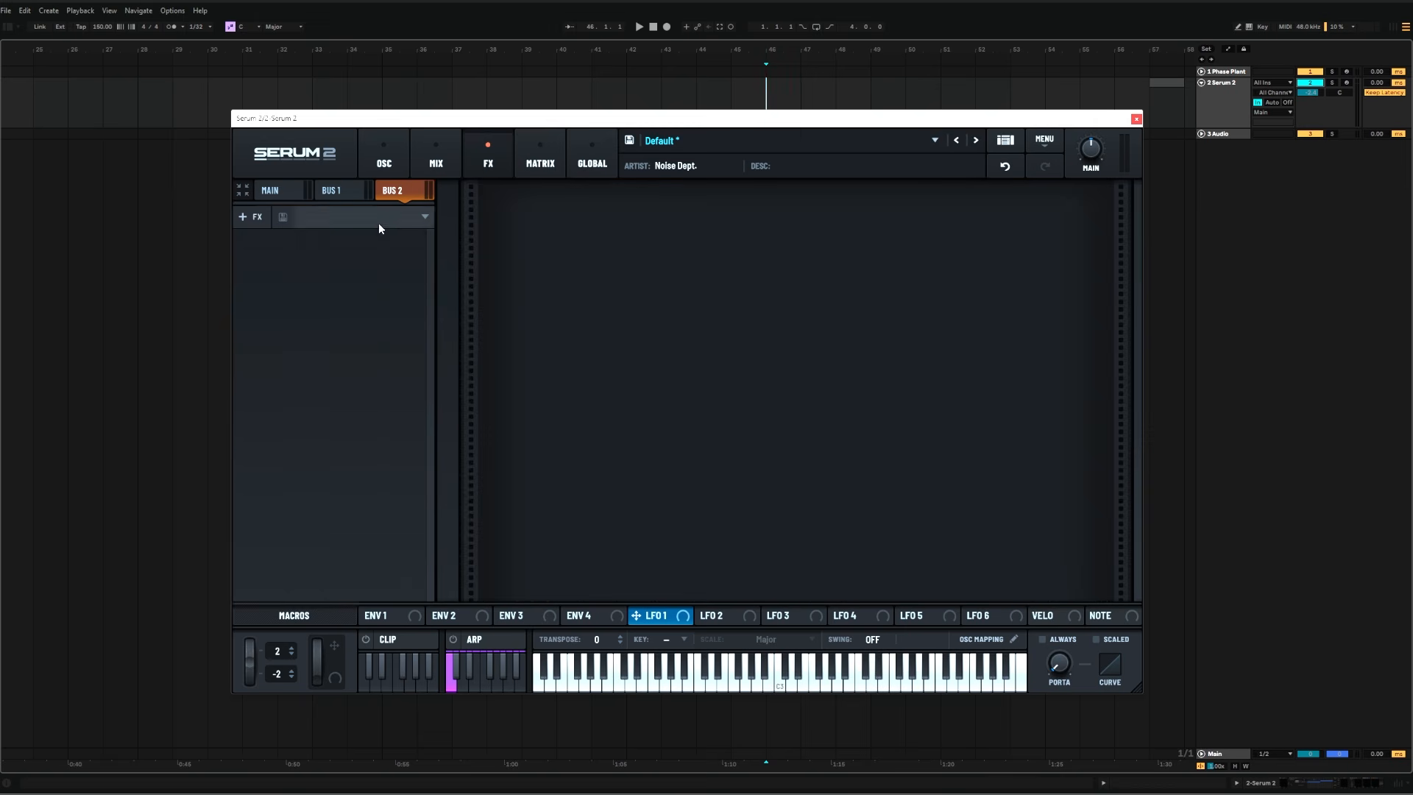
click(343, 191)
click(274, 191)
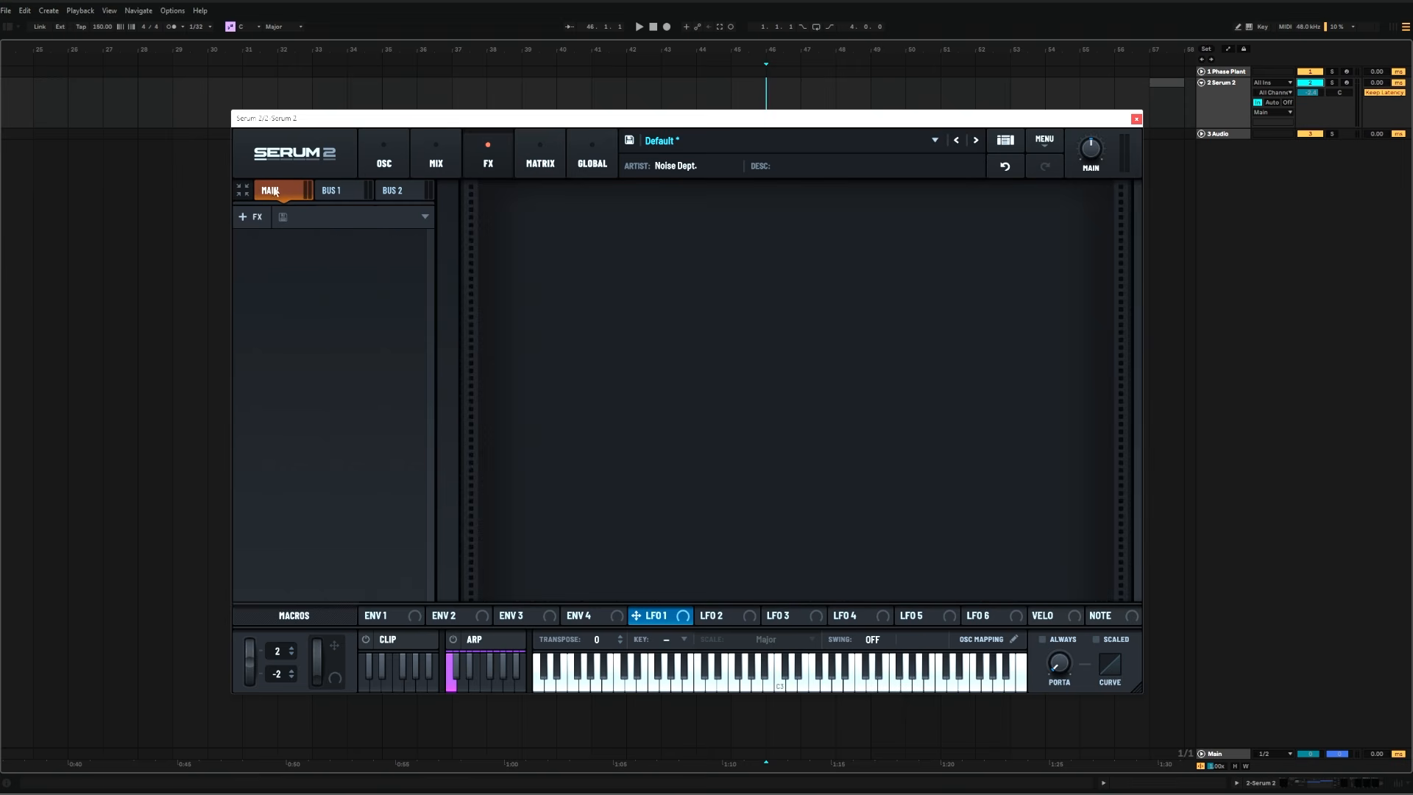
click(332, 193)
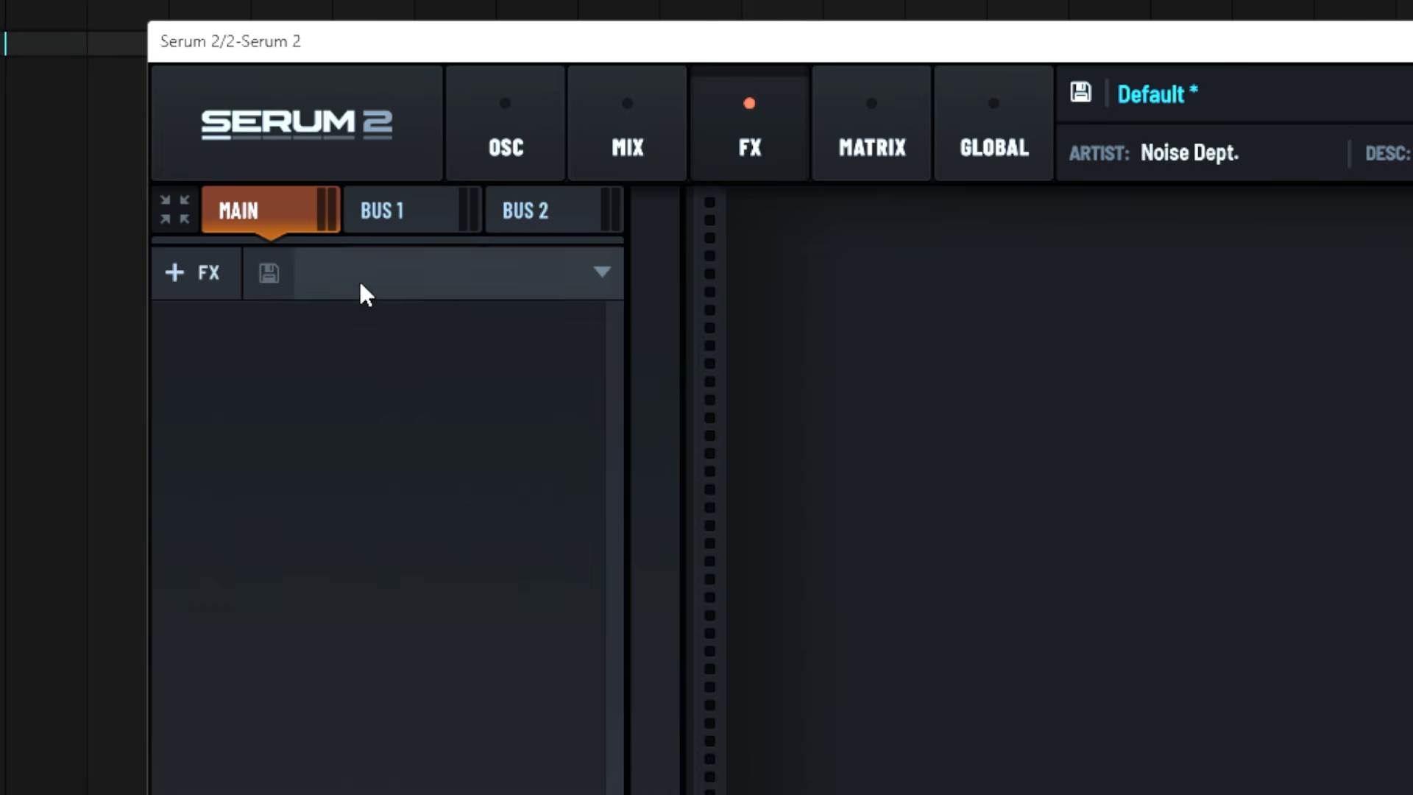
Open the preset list of the empty Main effects rack
click(363, 289)
mouse_move(393, 336)
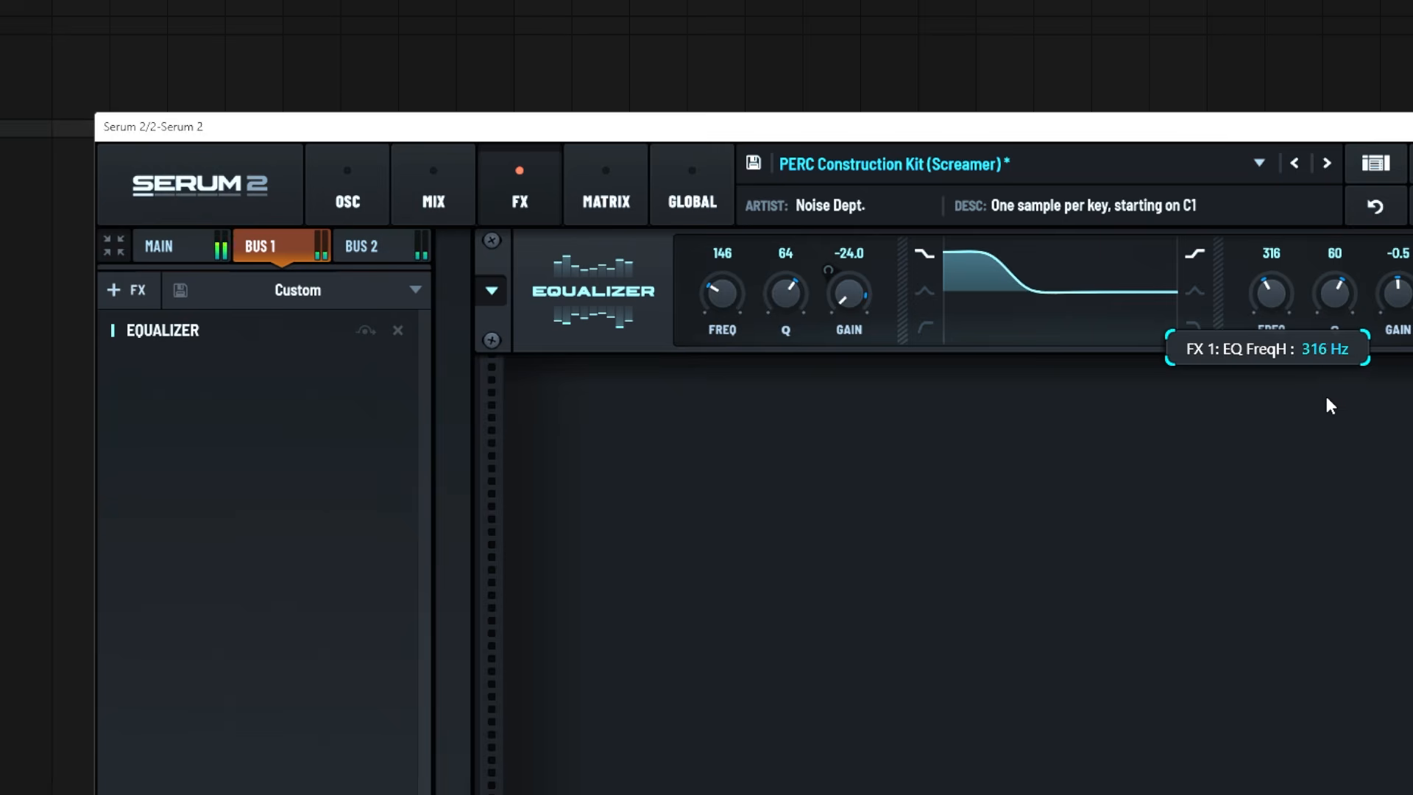
Lower the high band's gain on the Bus 1 equalizer
drag(1398, 309, 1410, 353)
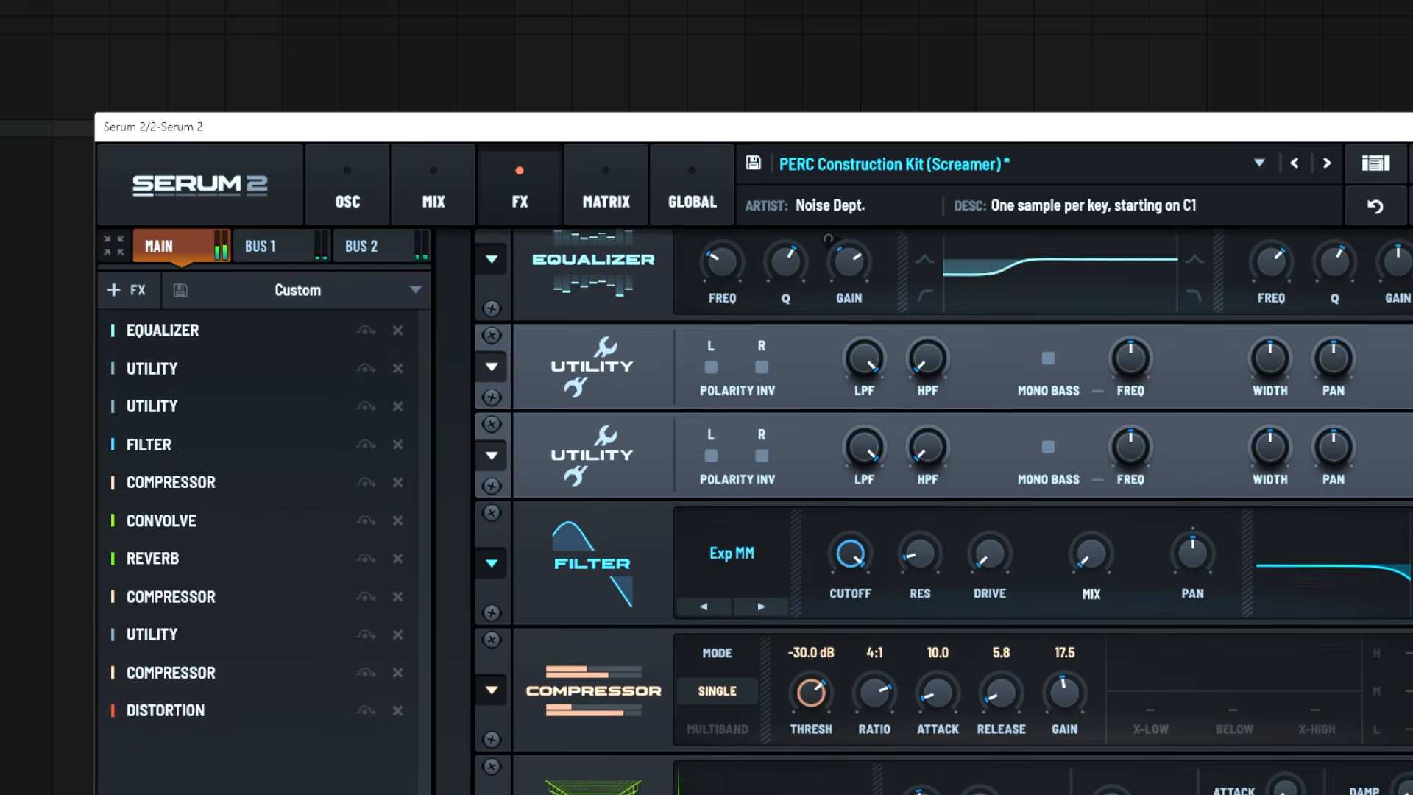
scroll(942, 507, down, 4)
scroll(942, 508, down, 4)
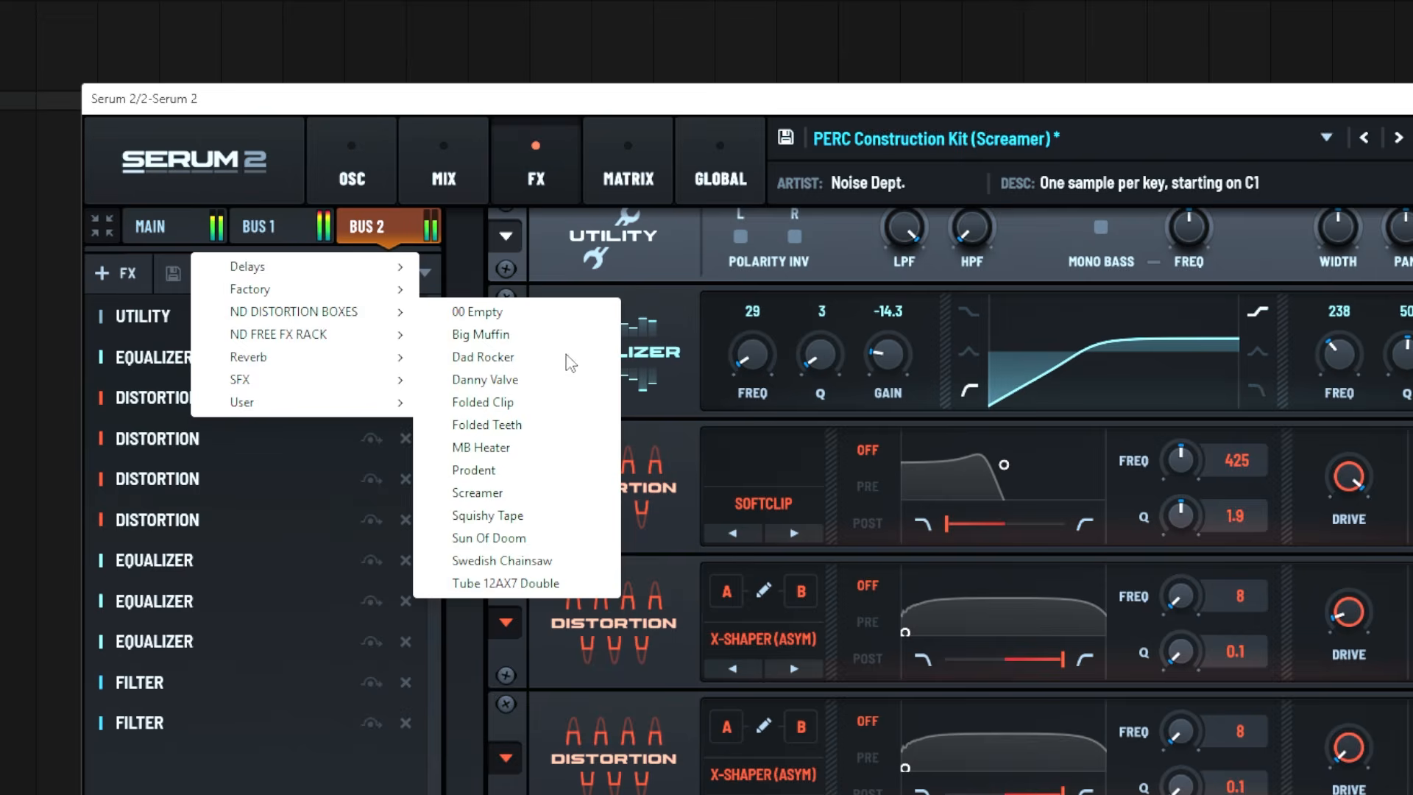
Load Danny Valve and then MB Heater from the ND DISTORTION BOXES folder into the Bus 2 effects rack
click(462, 451)
click(352, 273)
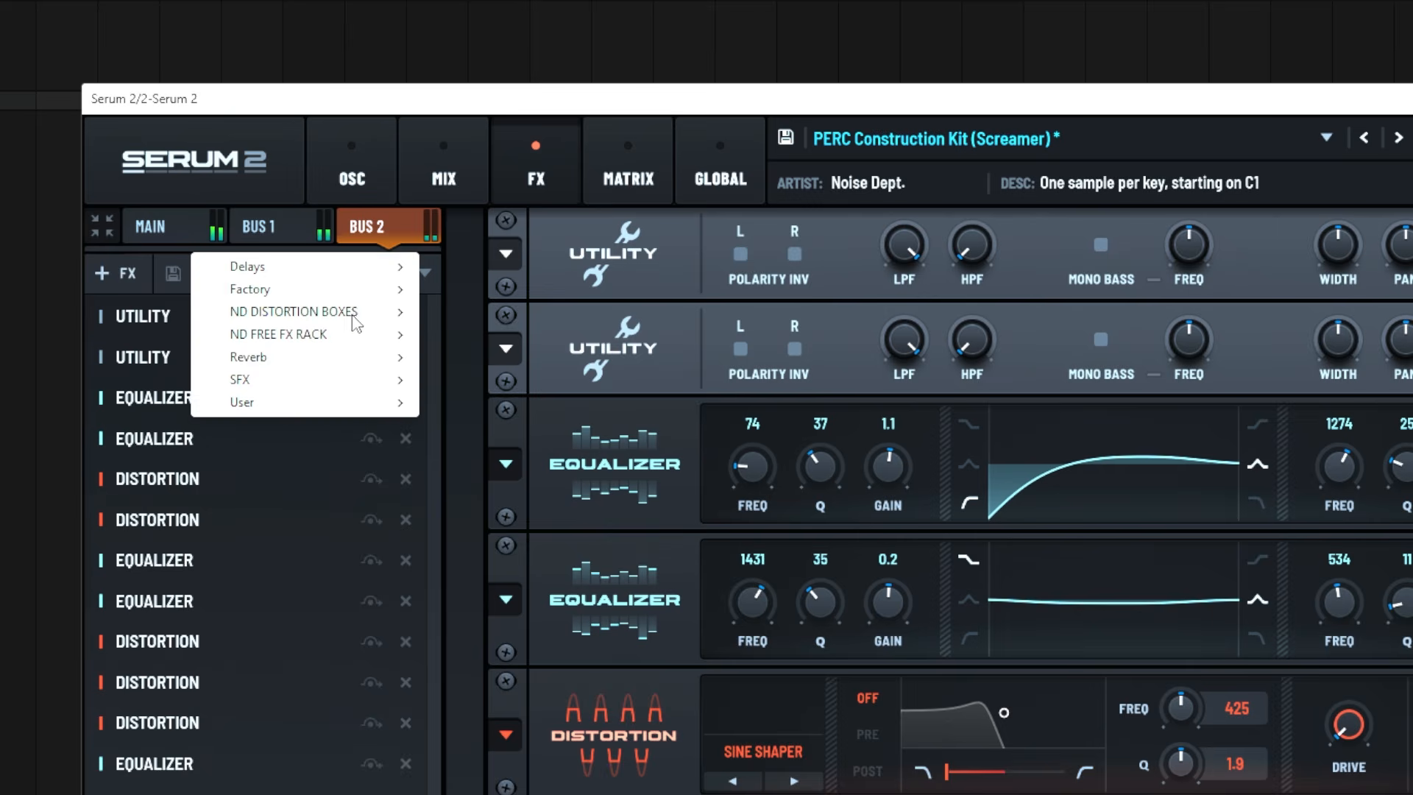
mouse_move(353, 316)
click(467, 446)
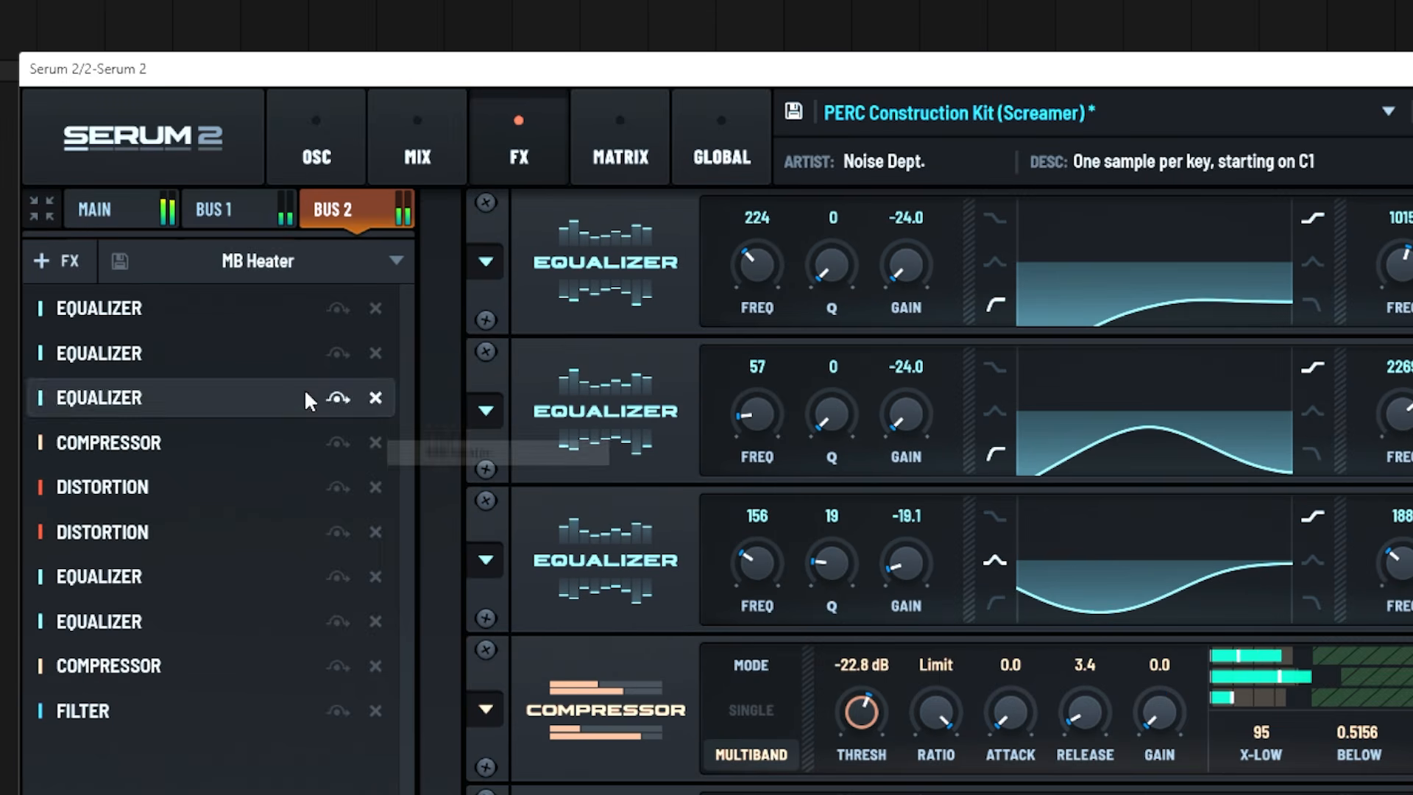
Replace MB Heater in the Bus 2 rack with another preset from the ND DISTORTION BOXES folder
click(266, 265)
mouse_move(290, 313)
click(492, 530)
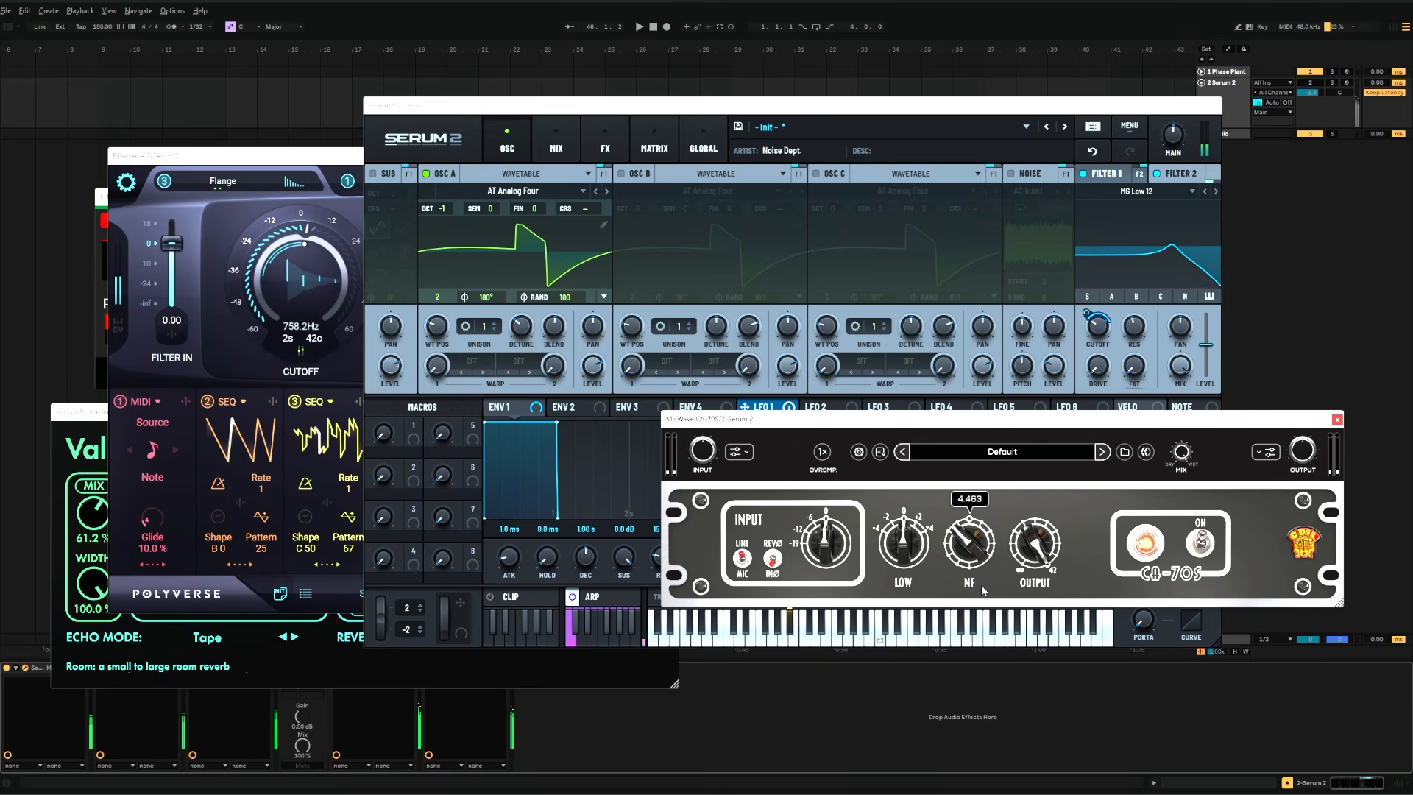
Bring the Comb Filter, Filterverse and echo plugin windows to the front, moving the Comb Filter over the lower edge of Filterverse
click(153, 209)
drag(103, 198, 812, 562)
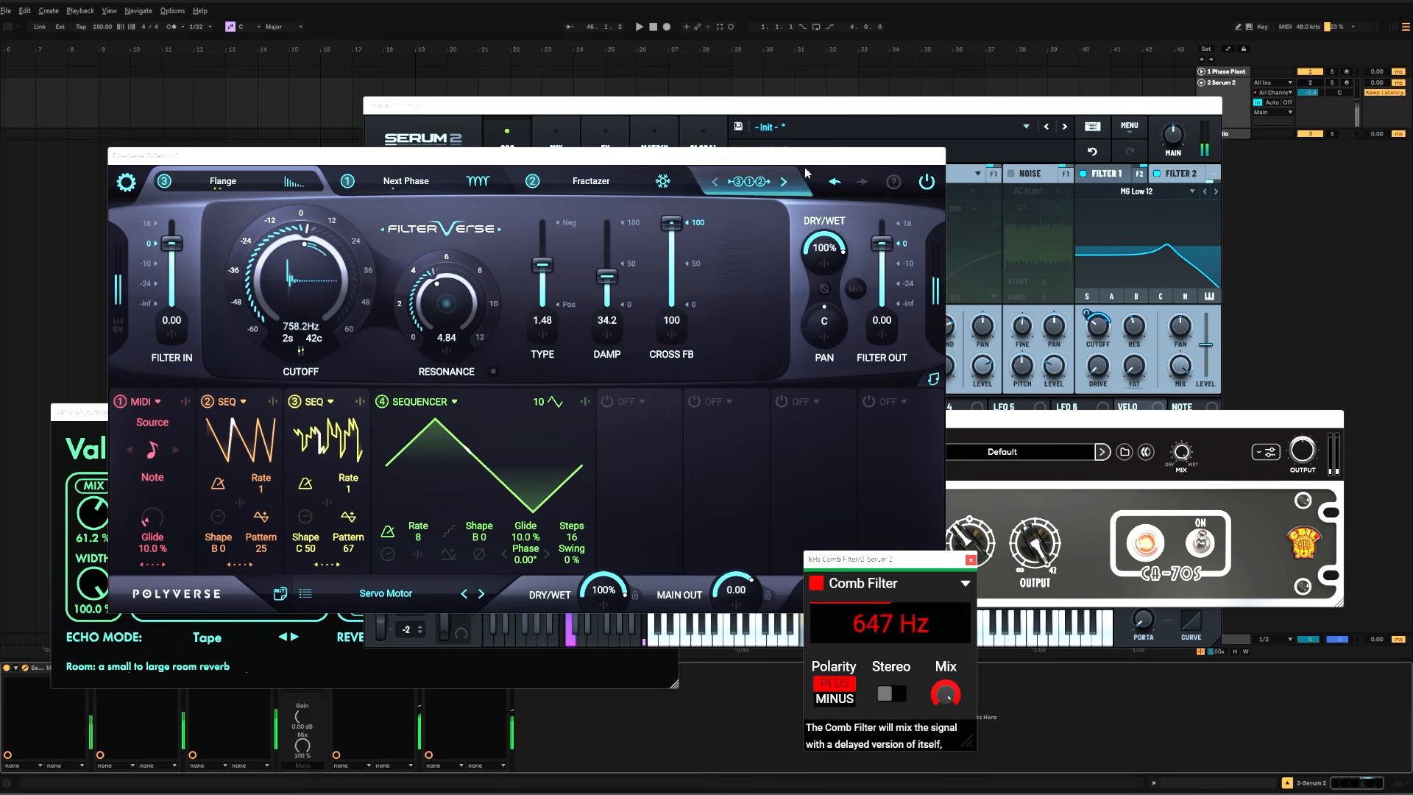
drag(800, 156, 812, 166)
click(72, 411)
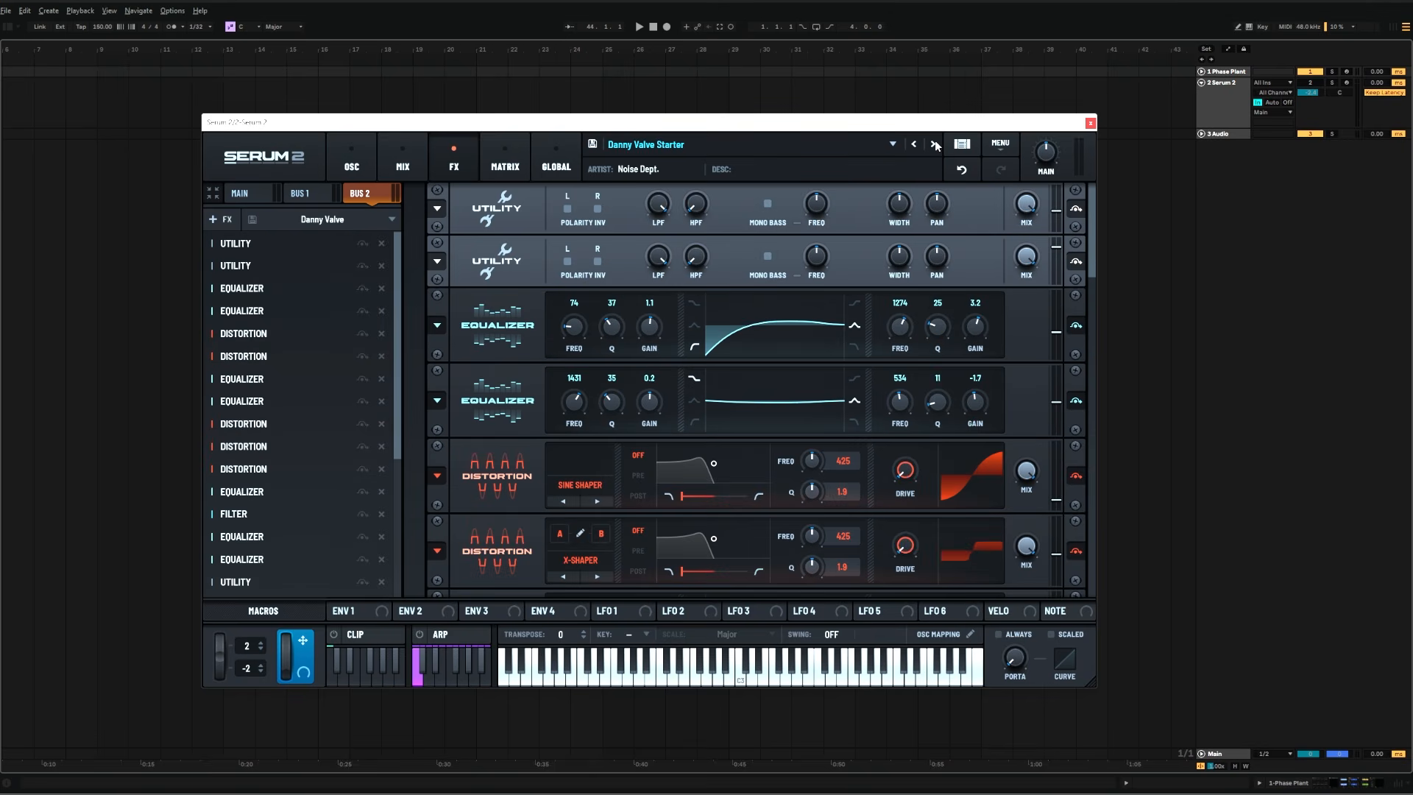
Advance through the starter presets from Danny Valve Starter past Folded Teeth, Screamer and Sun Of Doom to compare their Bus 2 racks
click(934, 144)
click(935, 144)
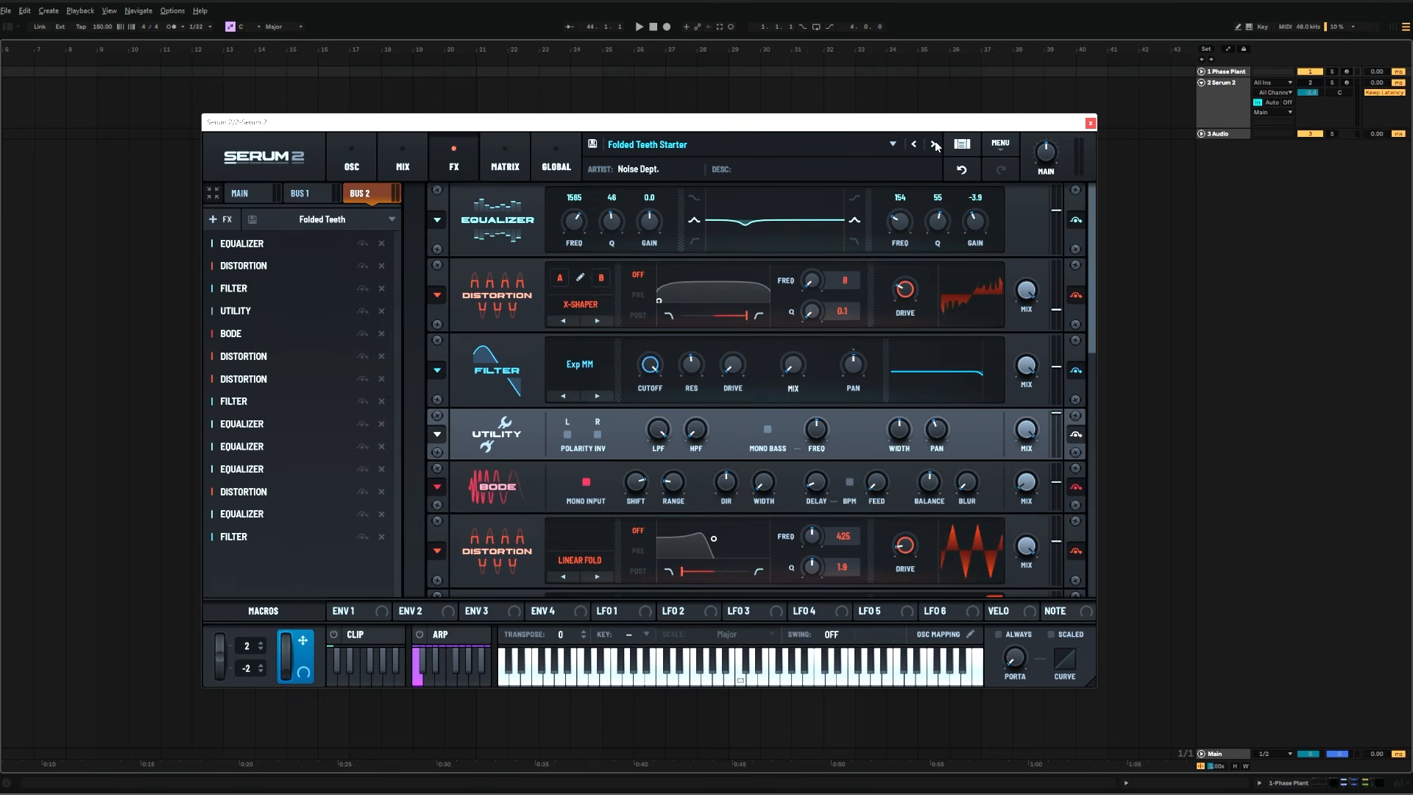
click(935, 145)
click(935, 144)
click(935, 144)
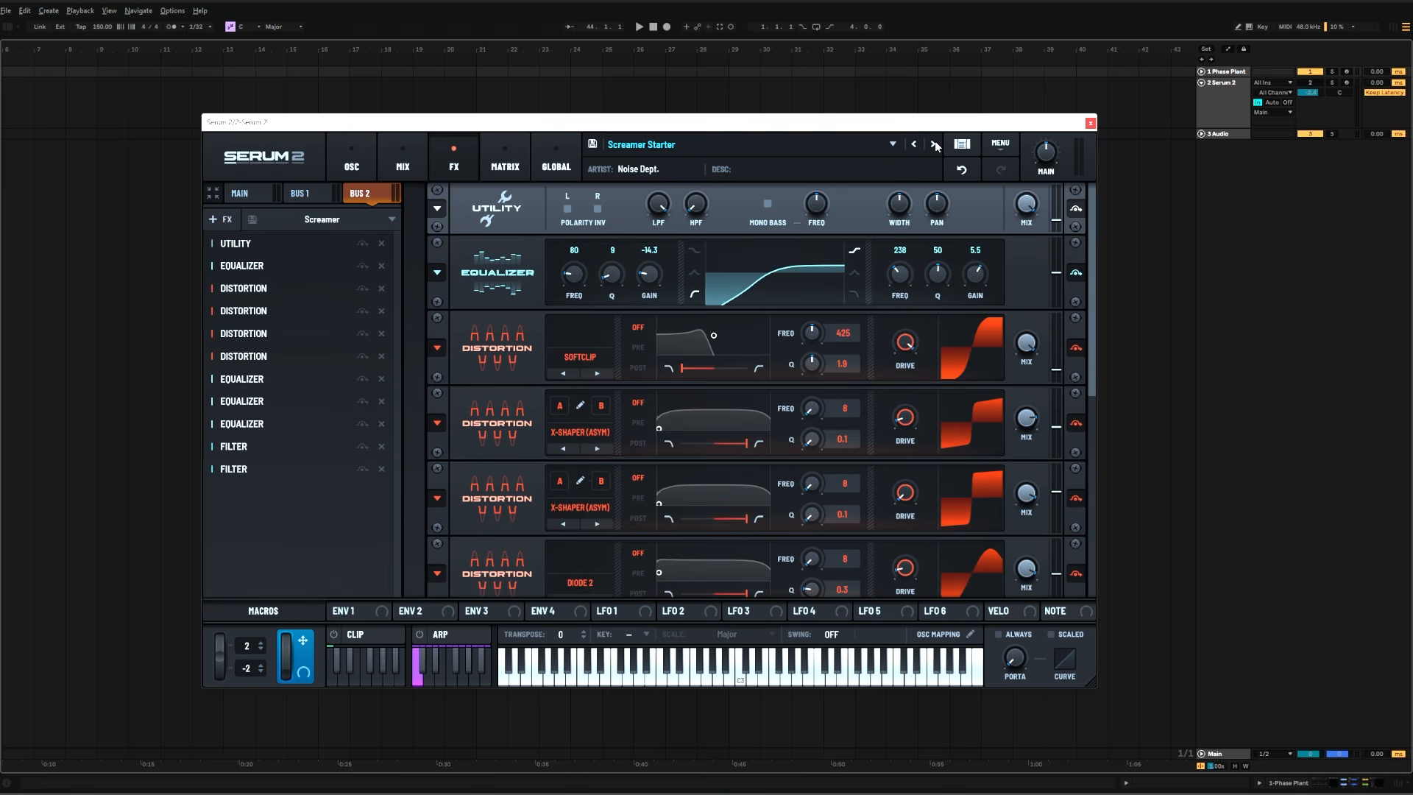
click(935, 144)
click(935, 144)
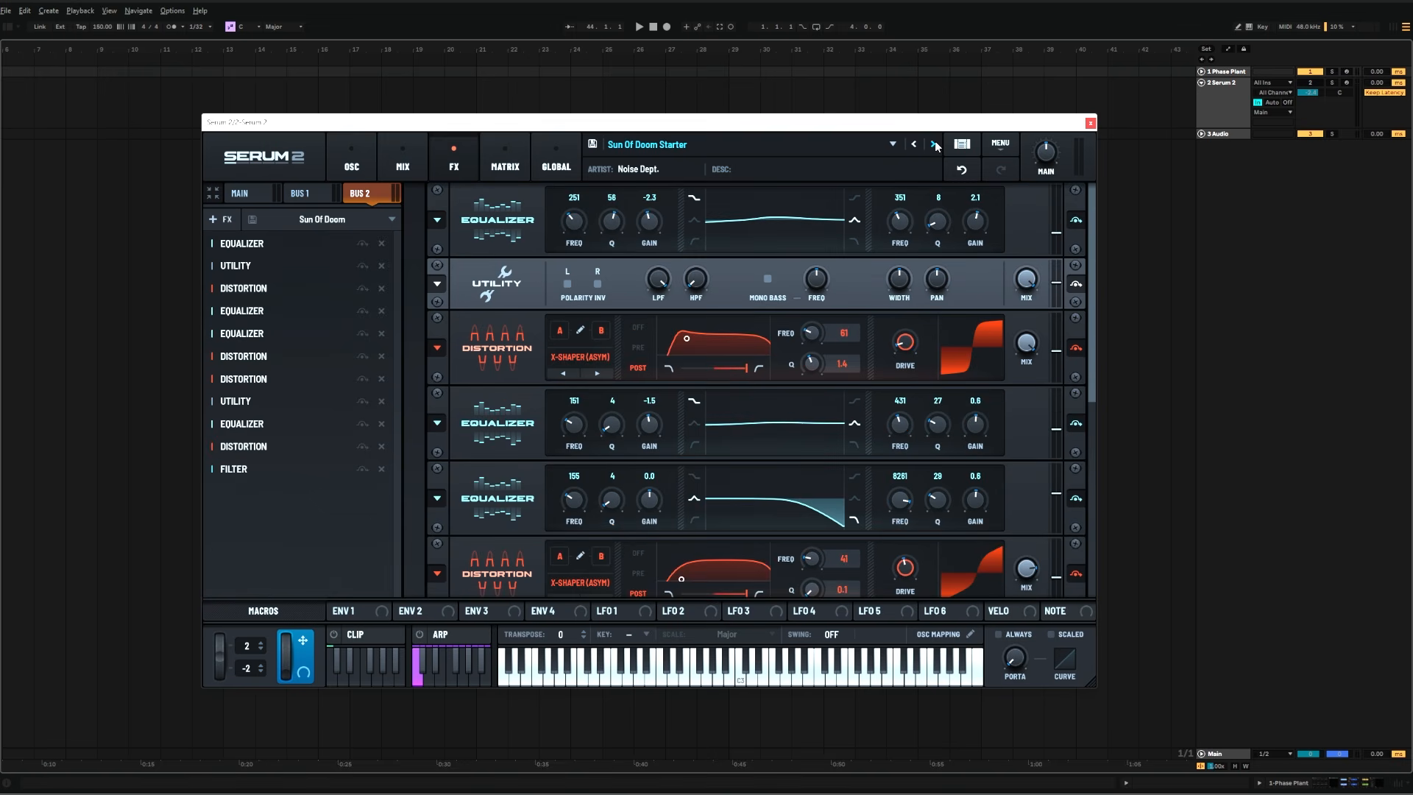
click(935, 144)
click(934, 144)
Step back through the starter presets past Swedish Chainsaw Starter
click(916, 145)
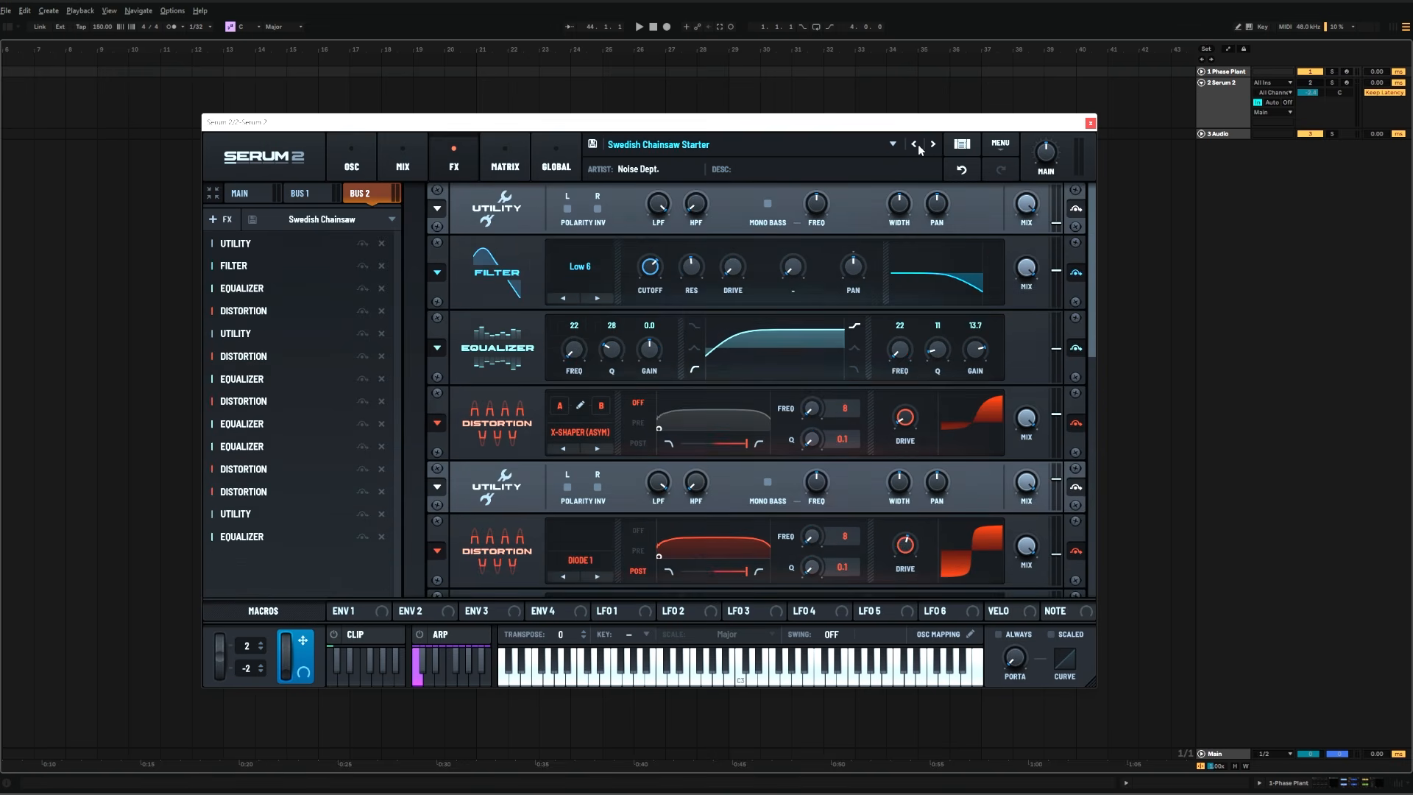
click(917, 145)
click(916, 145)
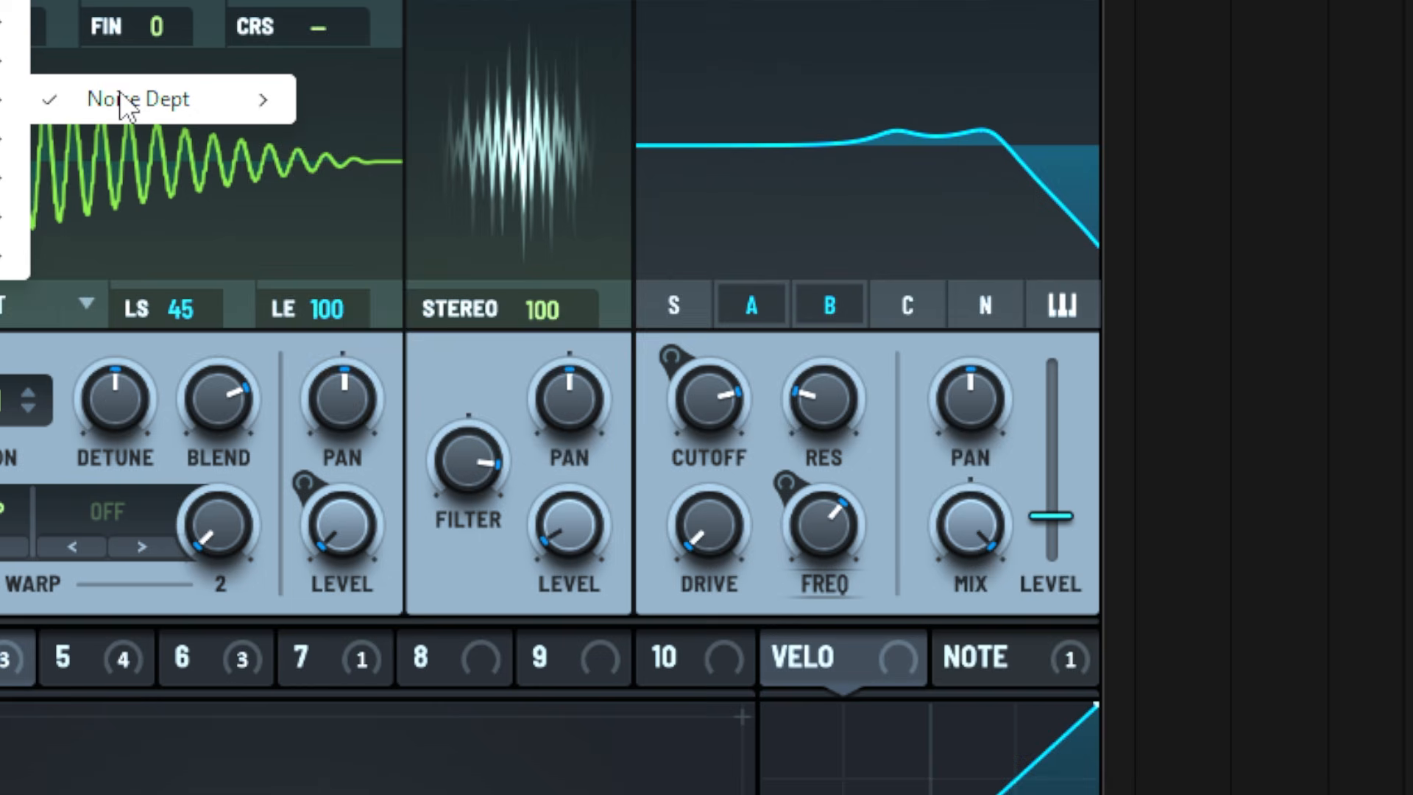
Browse the Noise Dept preset folders to the Maximum Overdrive pack and expand its contents
mouse_move(121, 96)
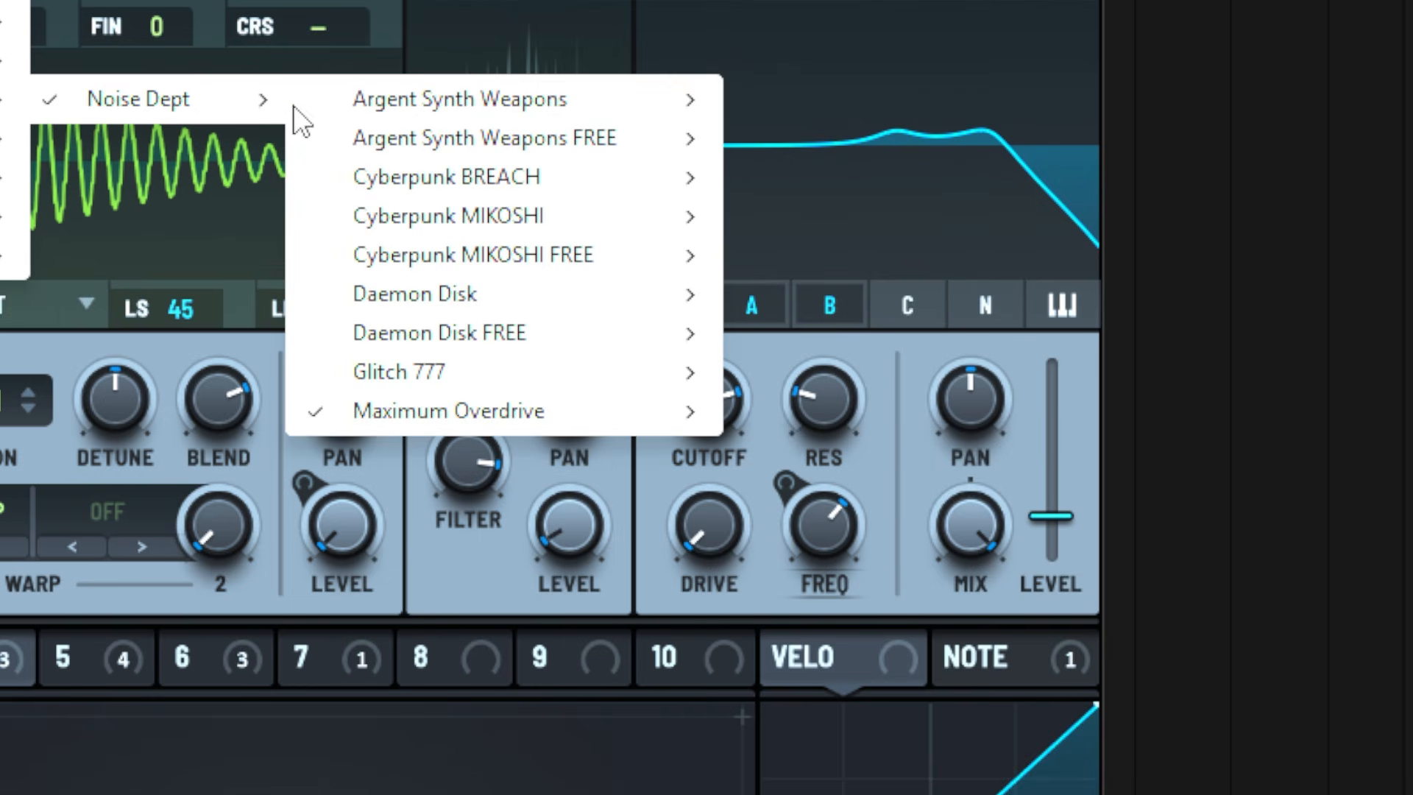
mouse_move(577, 413)
mouse_move(798, 420)
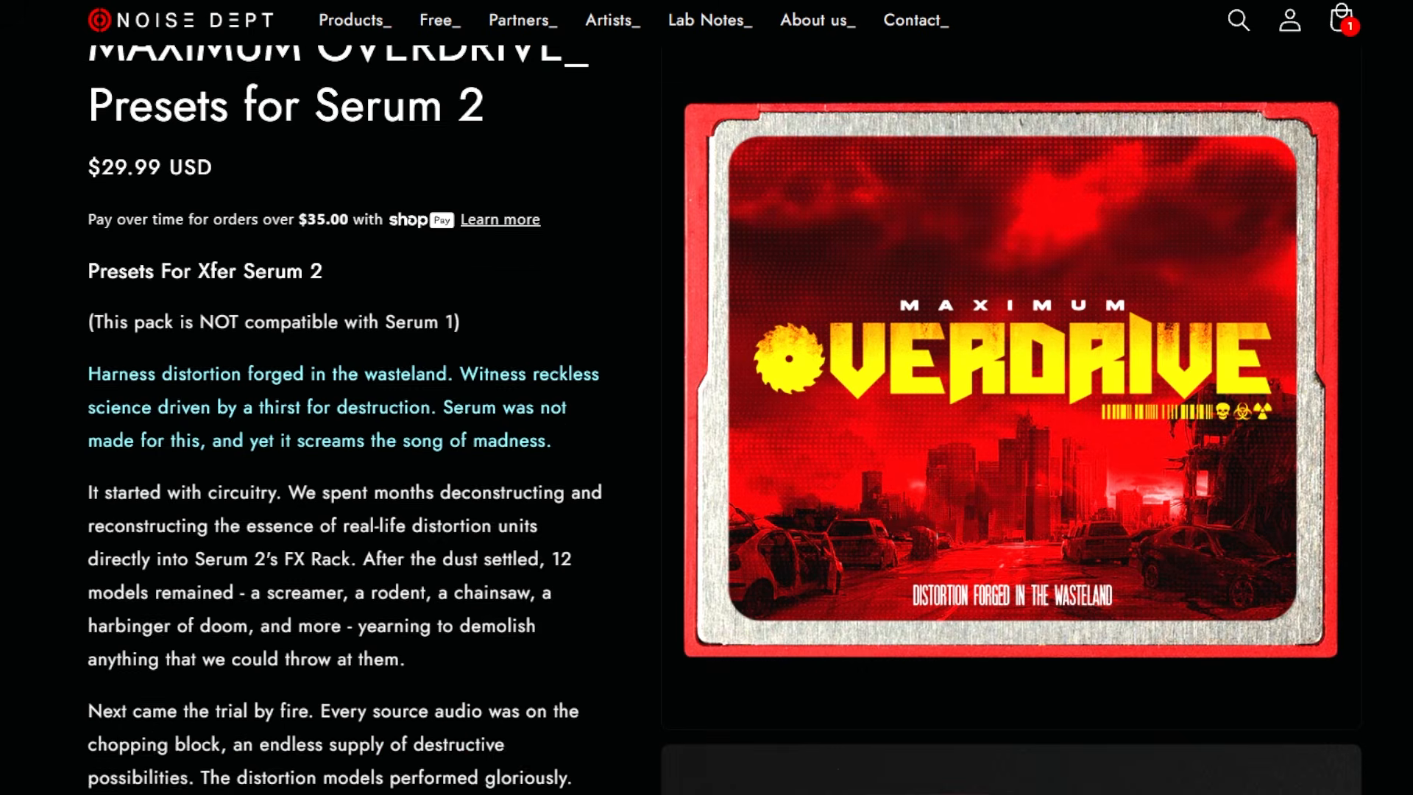
Switch to the Noise Dept website and review the Maximum Overdrive product page down to the preset preview
scroll(707, 419, down, 17)
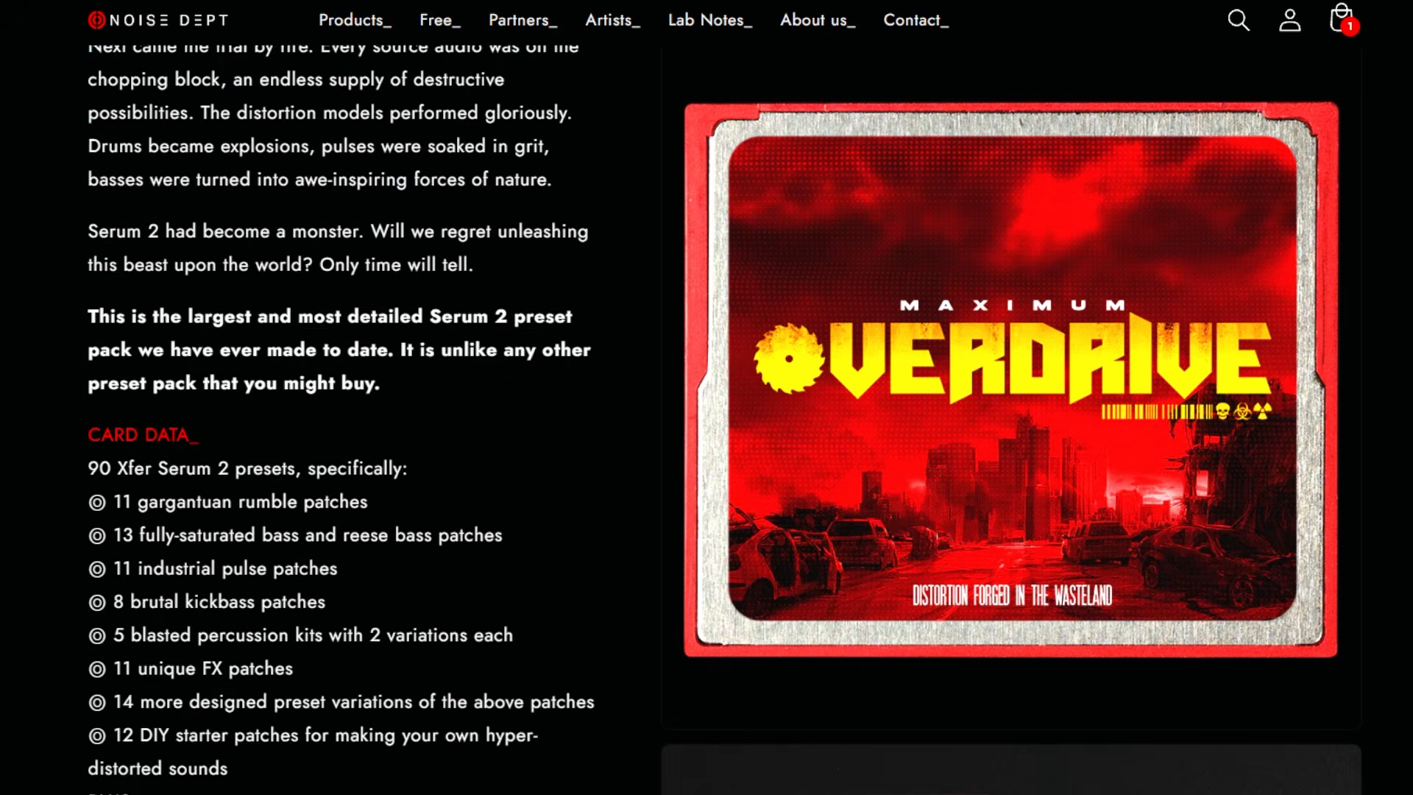
scroll(707, 419, down, 8)
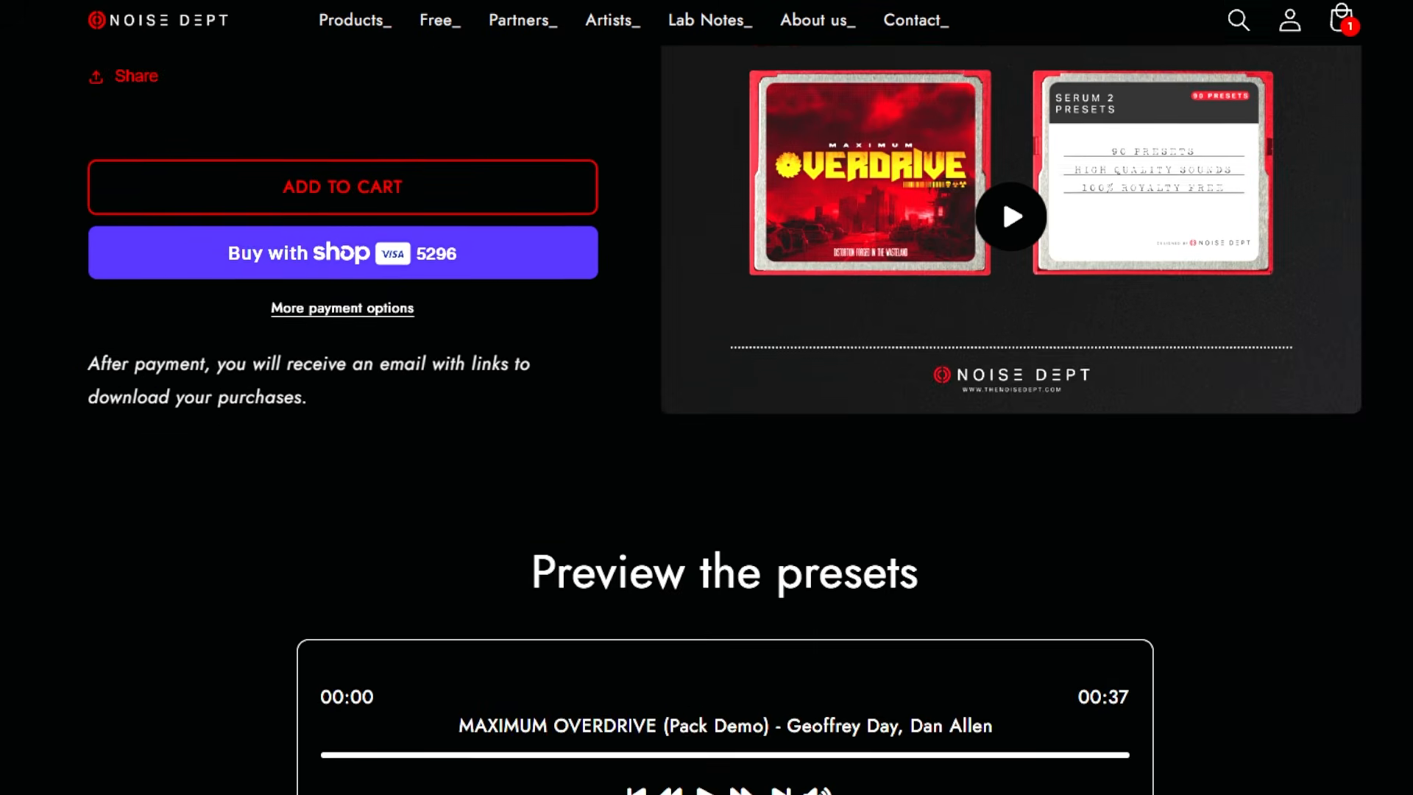